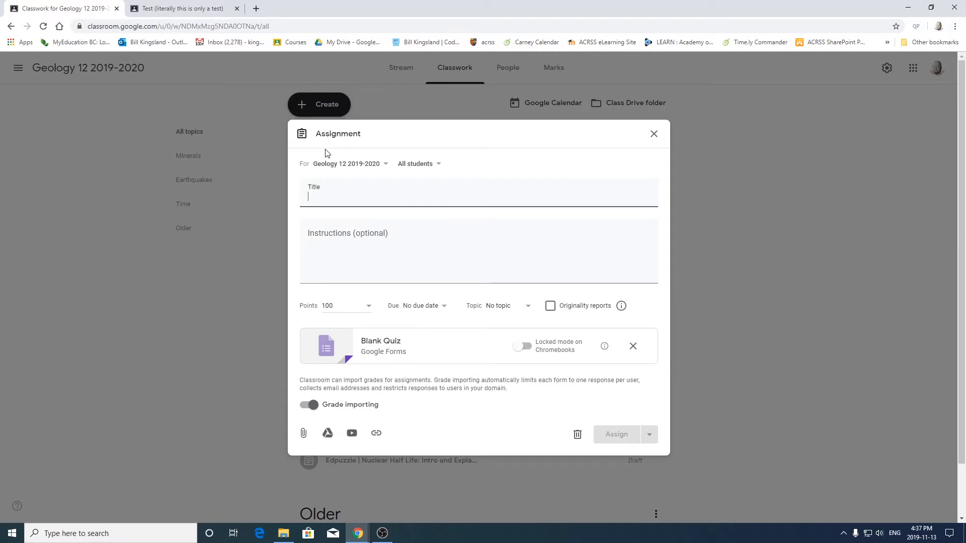
# Step: Title the assignment "Geology 12 quiz", add the instructions "Pick the BEST answer." and set its points to 10
pyautogui.write('Geology 12 quiz')
pyautogui.press('Tab')
pyautogui.write('Pick the BEST answer.')
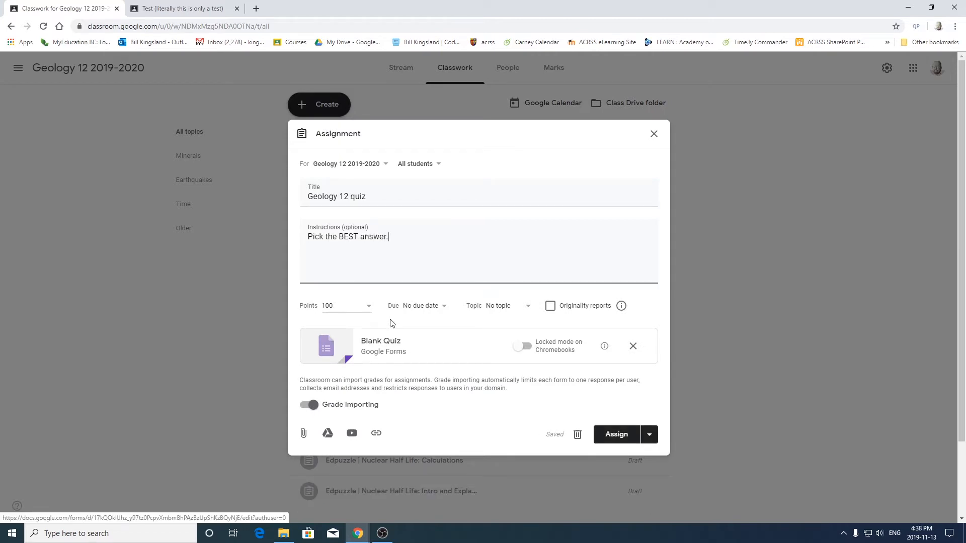
pyautogui.click(343, 308)
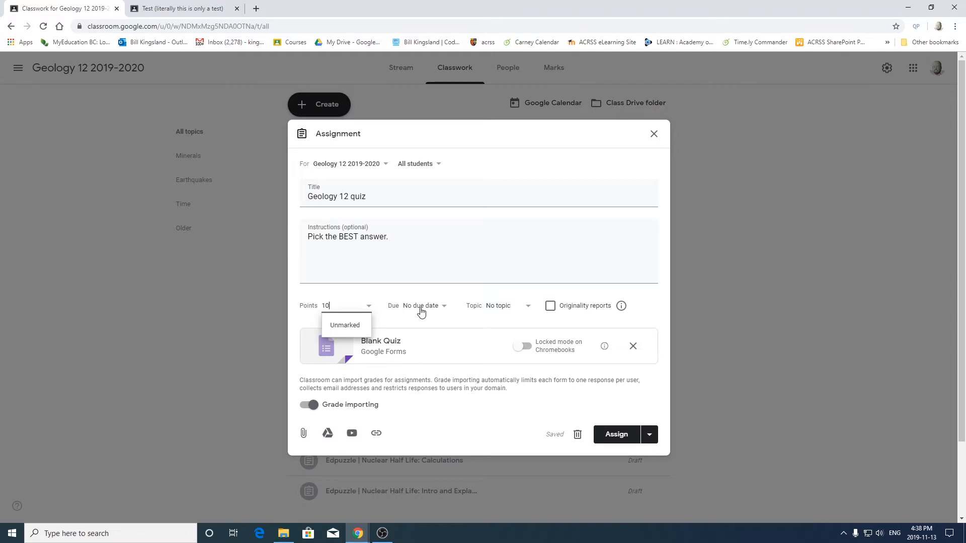
pyautogui.click(529, 306)
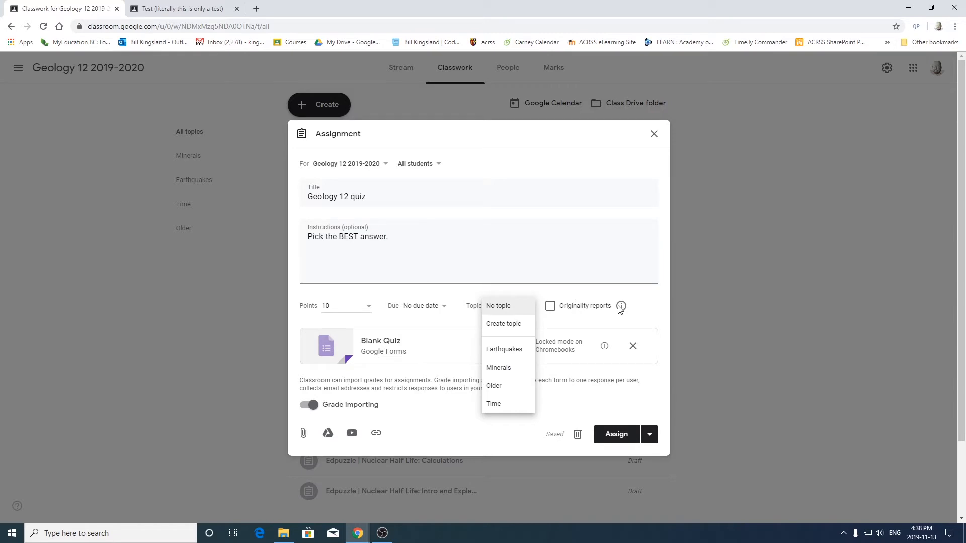
pyautogui.moveTo(622, 308)
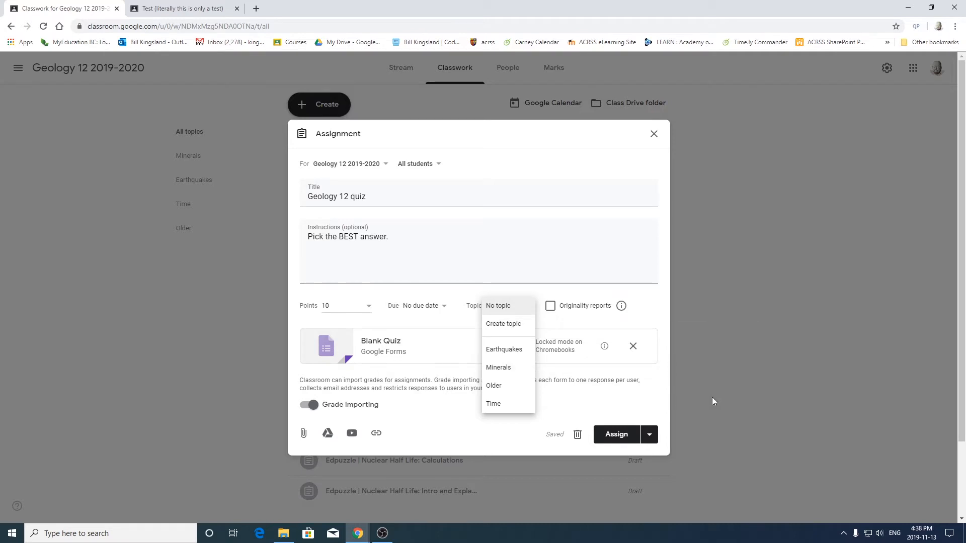
# Step: Open the attached Blank Quiz form, title it "Geology Rocks Quiz:" and describe it as "Please select the BEST answer."
pyautogui.click(352, 347)
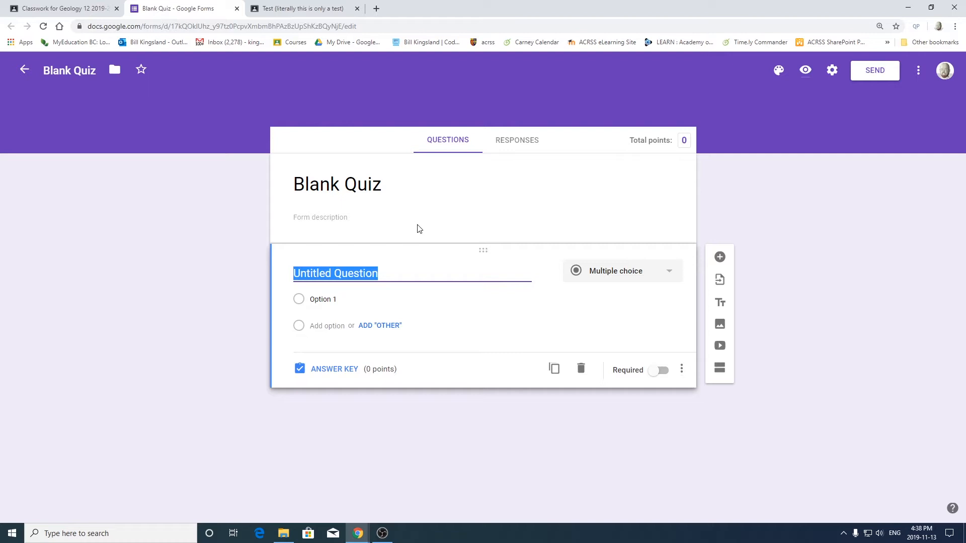
pyautogui.click(371, 186)
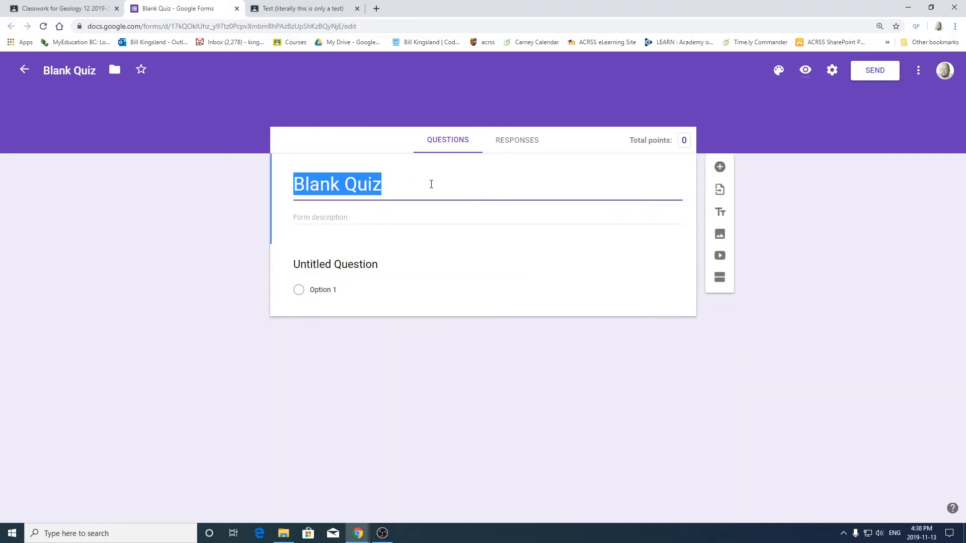
pyautogui.write('Geology Rocks Quiz')
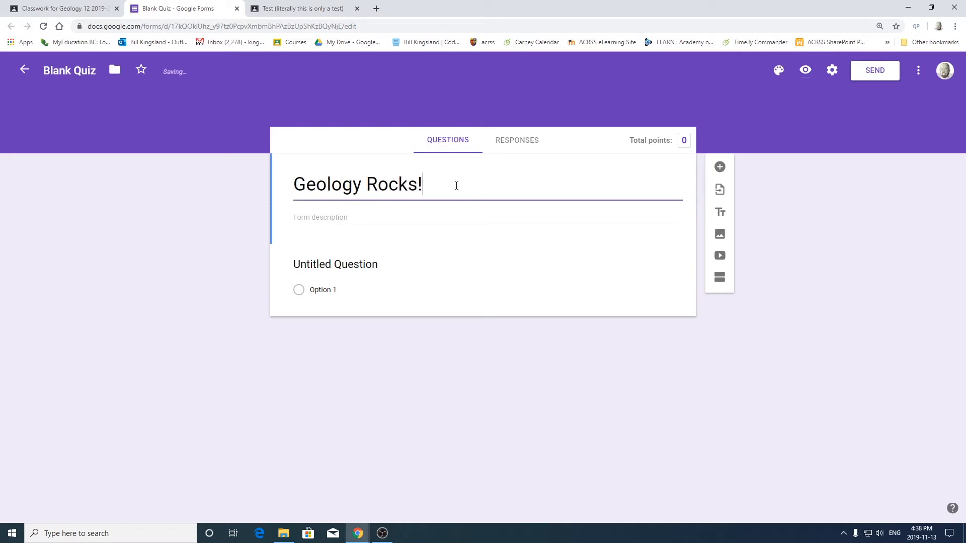
pyautogui.write(':')
pyautogui.press('Tab')
pyautogui.write('Please select the BEST answer.')
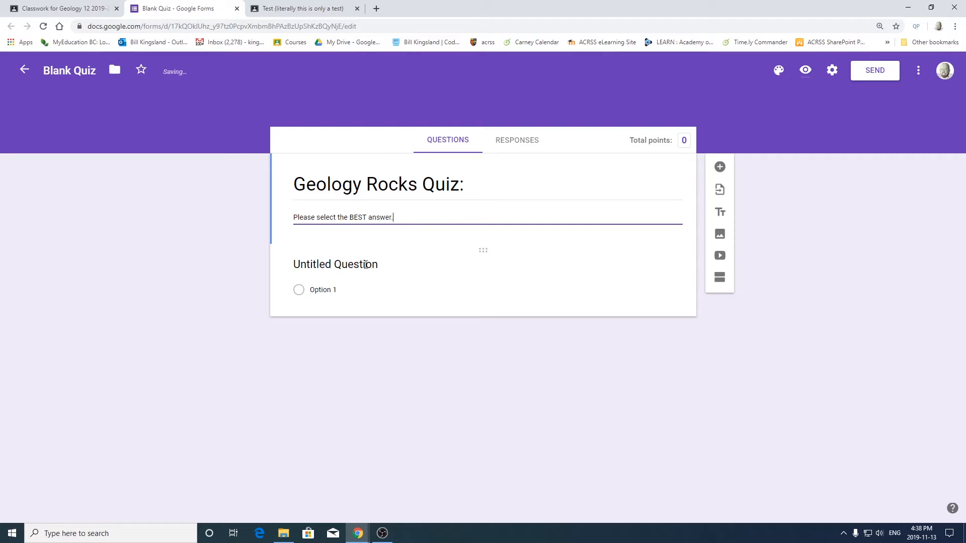
# Step: Make the untitled question "Do you go to Carney?" with the answer options Yes, No and Maybe
pyautogui.click(338, 265)
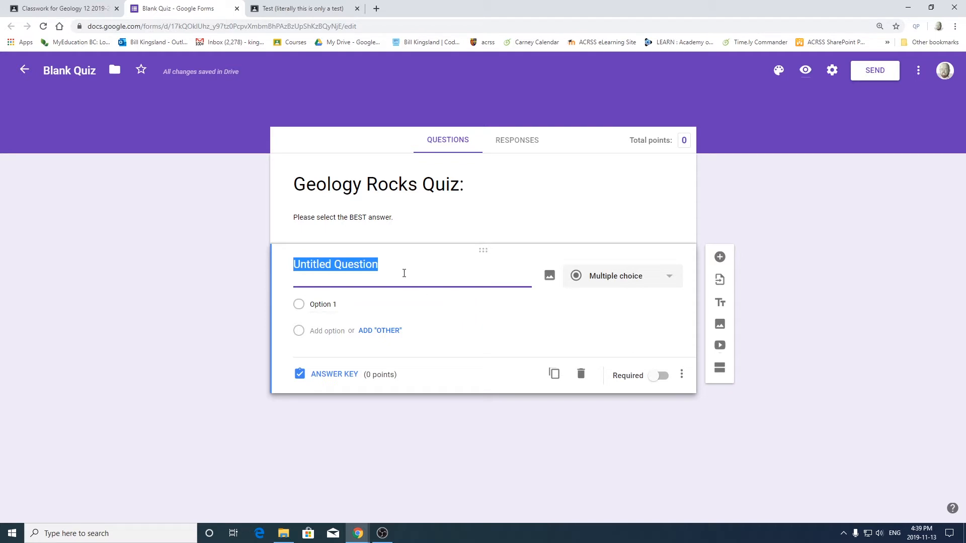
pyautogui.write('Do you go to Carney?')
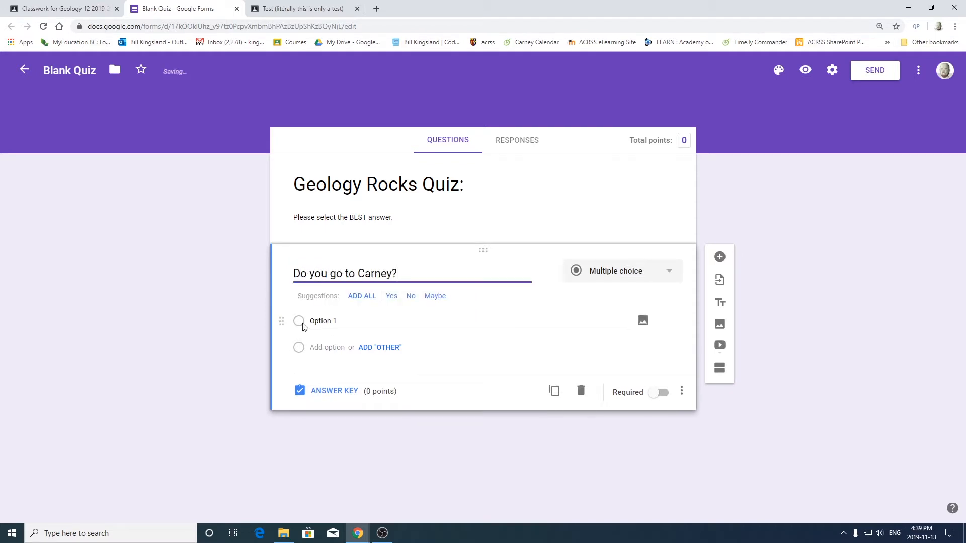
pyautogui.click(327, 323)
pyautogui.write('Yes')
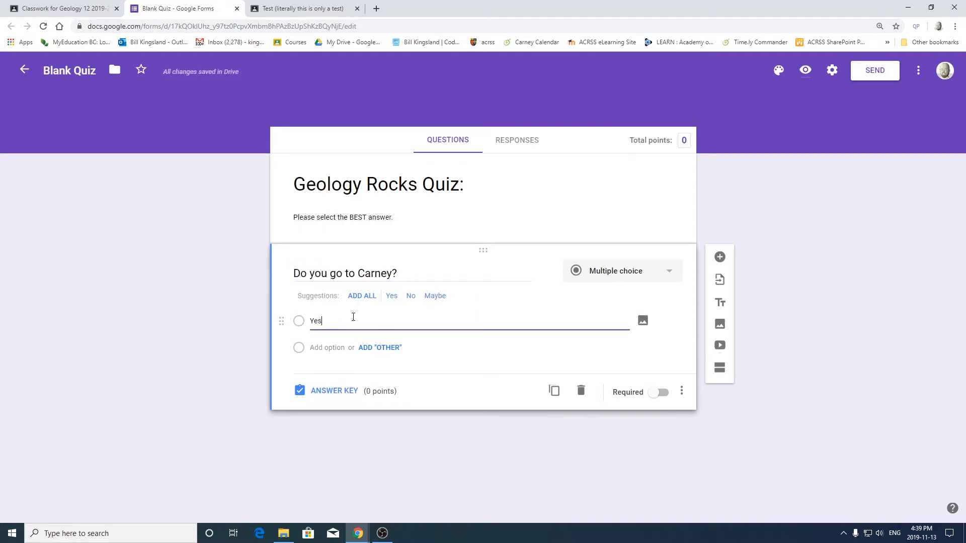
pyautogui.click(321, 347)
pyautogui.write('No')
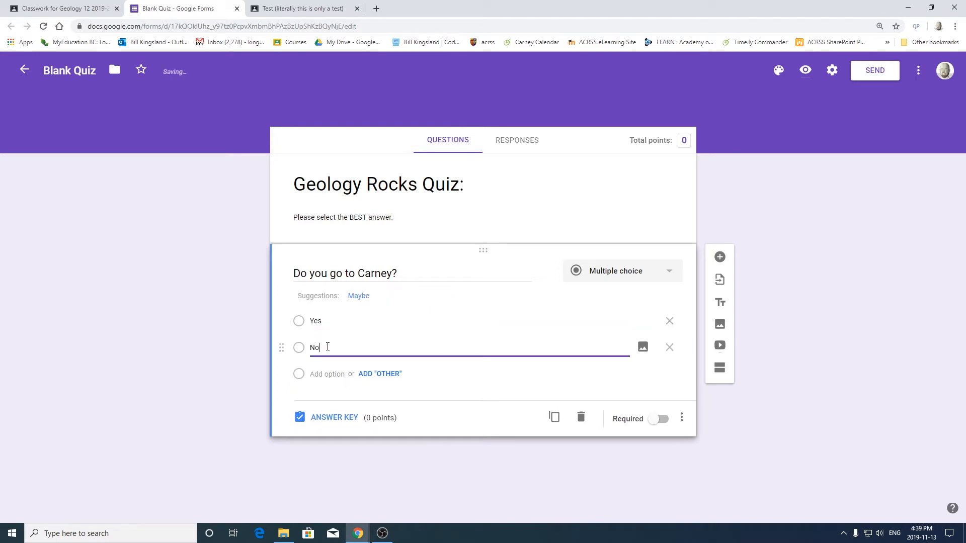
pyautogui.click(333, 374)
pyautogui.write('Maybe')
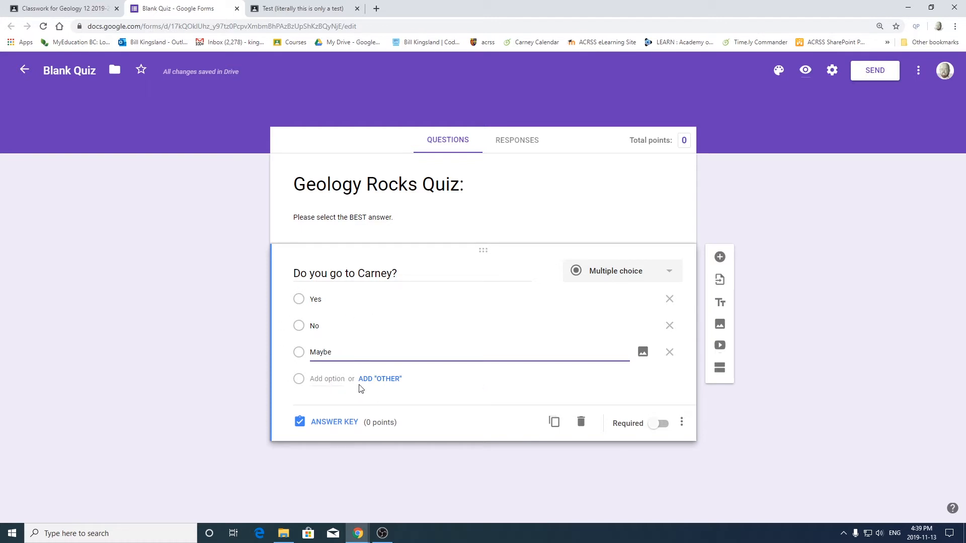
# Step: Mark Yes as the correct answer to the Carney question and make the question required
pyautogui.click(328, 424)
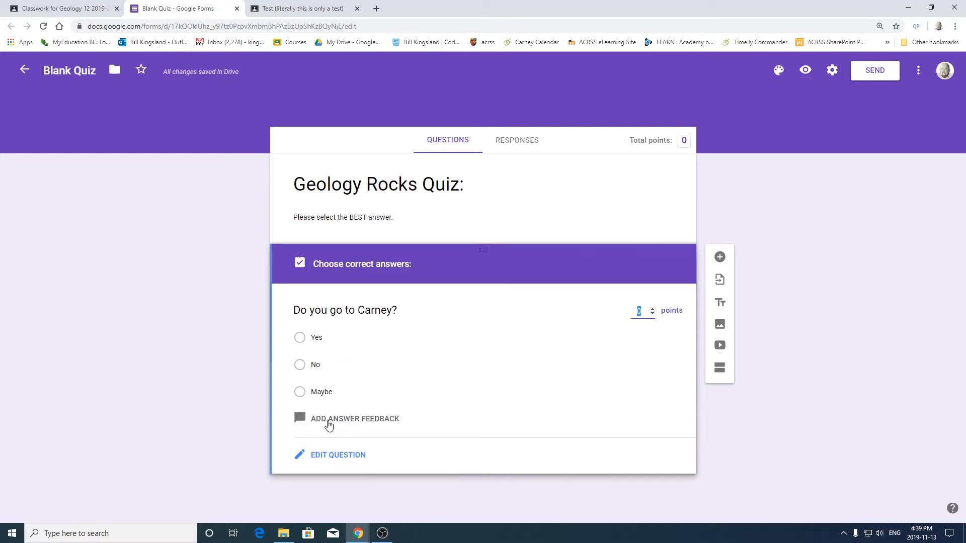
pyautogui.click(300, 338)
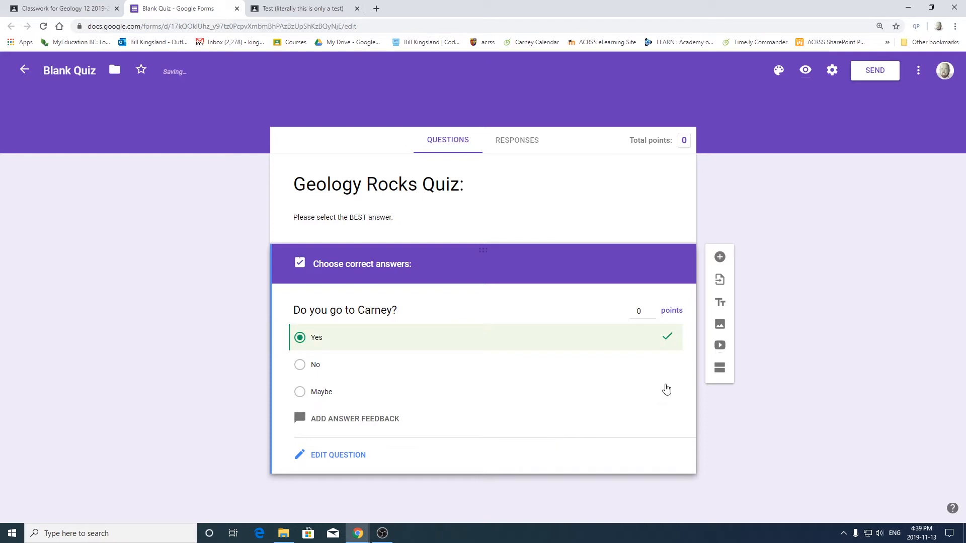
pyautogui.click(343, 456)
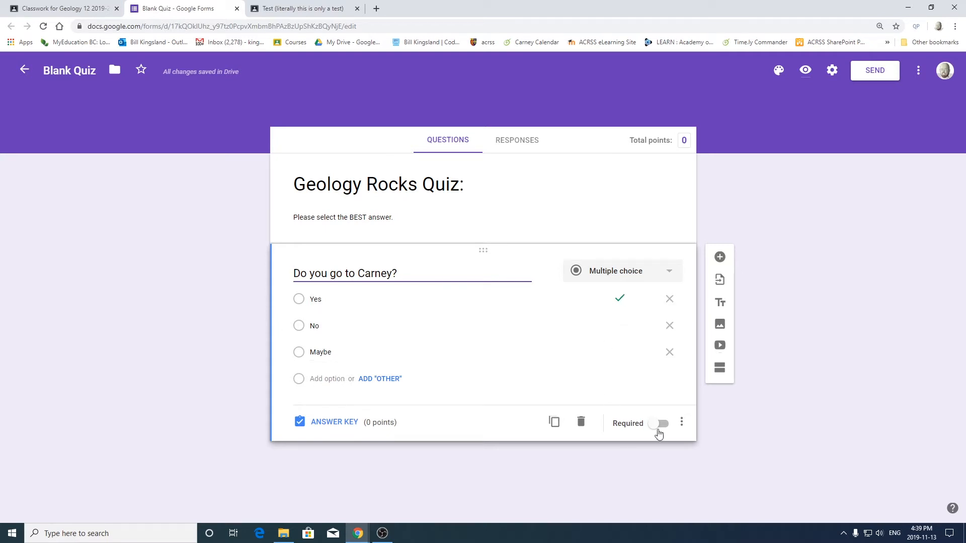
pyautogui.click(659, 424)
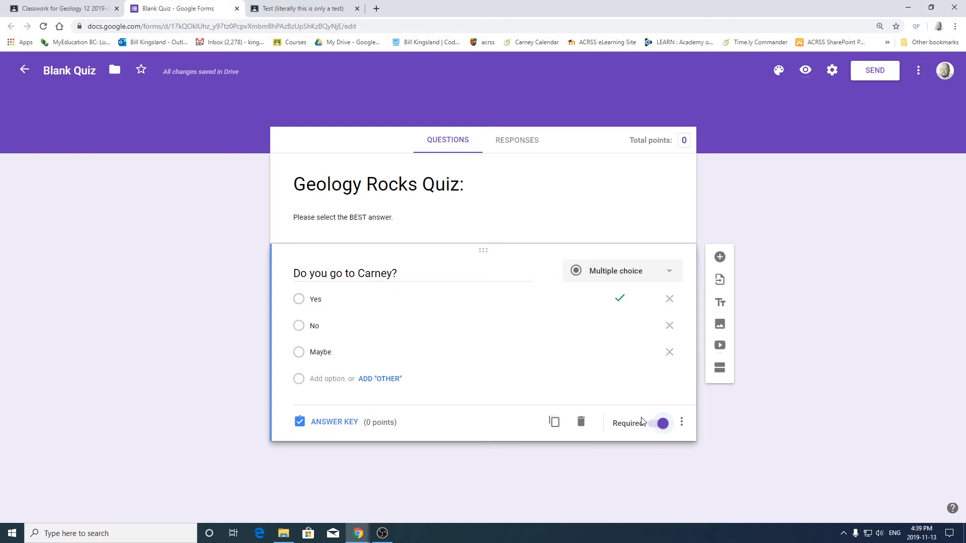
# Step: Add a second question, "What street is our school on?", and set its type to Drop-down
pyautogui.click(720, 257)
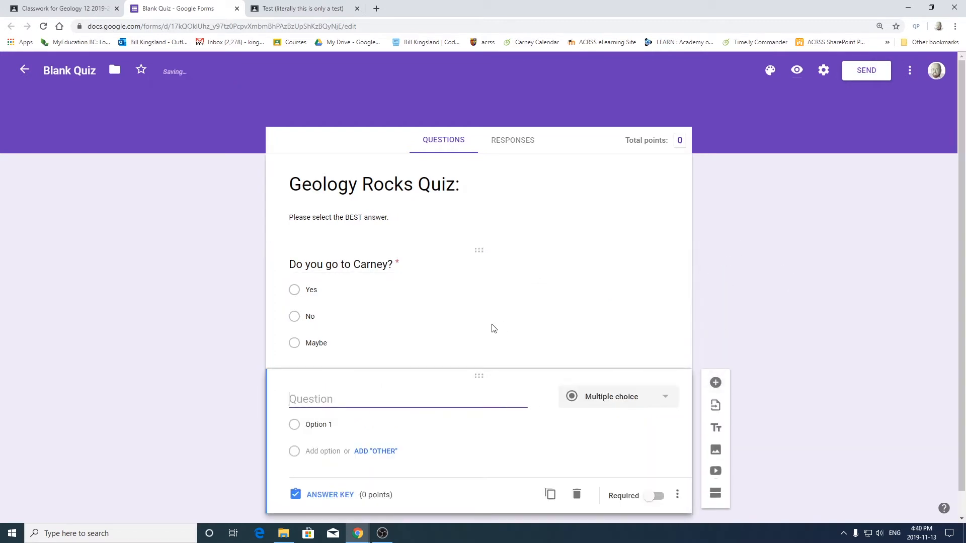
pyautogui.write('What street is our school on?')
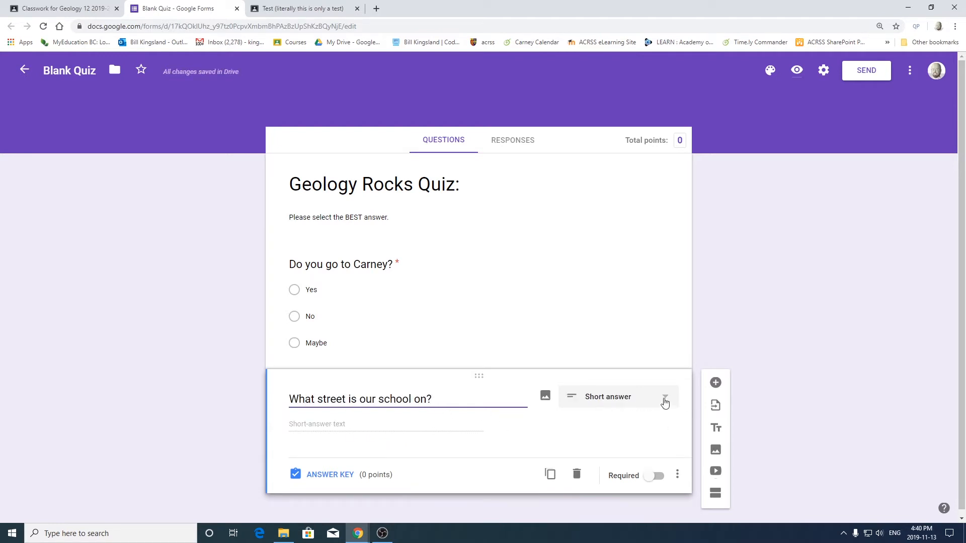
pyautogui.click(665, 401)
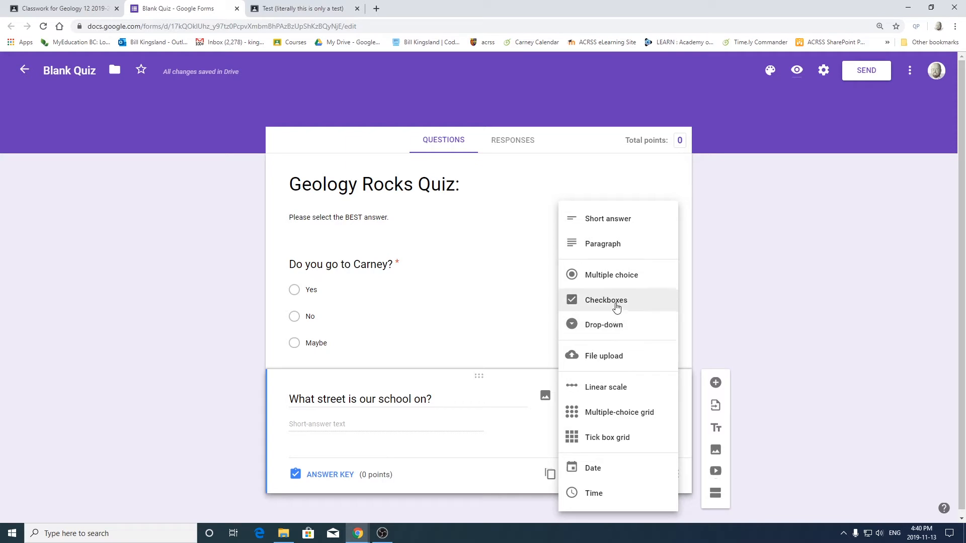
pyautogui.click(611, 330)
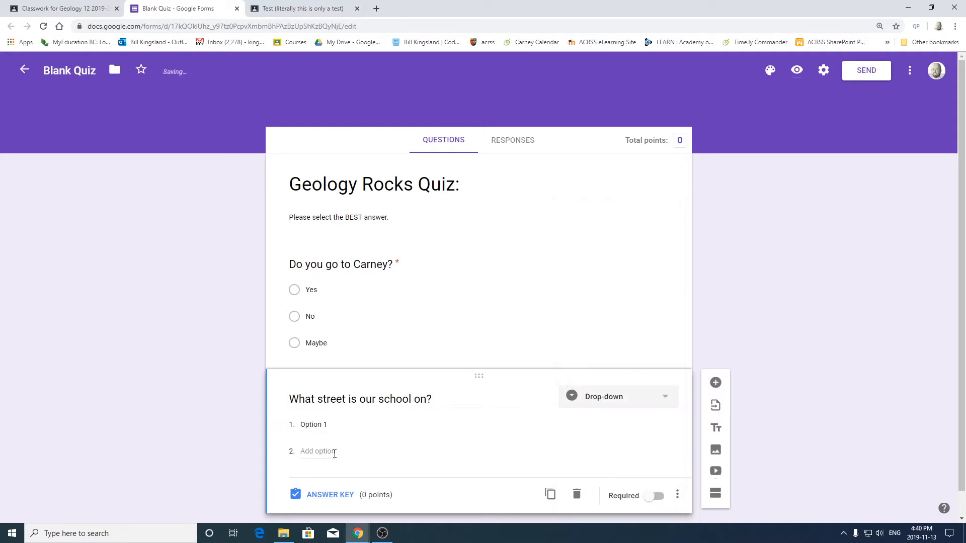
# Step: Give the street question the drop-down options "Granville St.", "Main St." and "Dominion Ave."
pyautogui.click(338, 424)
pyautogui.write('Granvie')
pyautogui.press('BackSpace')
pyautogui.write('lle St.')
pyautogui.click(362, 451)
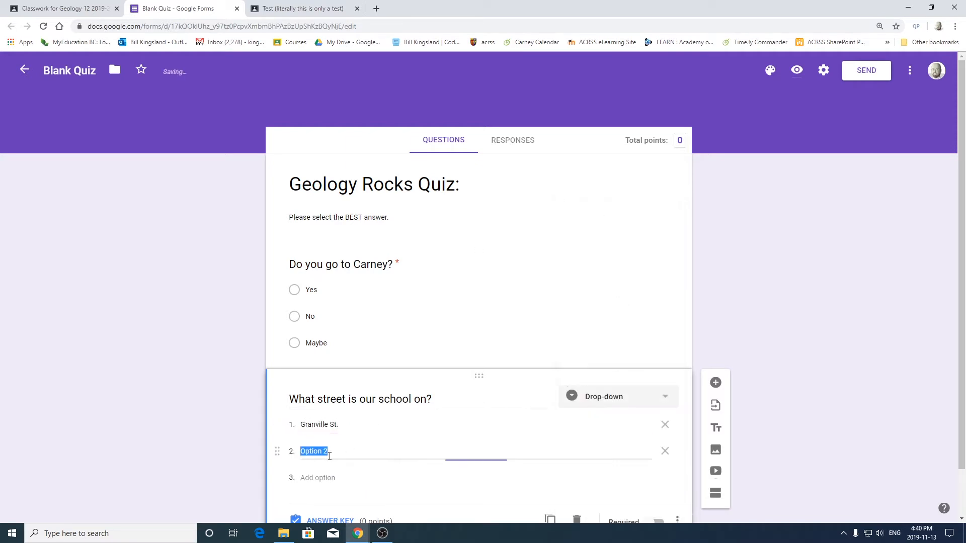
pyautogui.write('Trump Ave.')
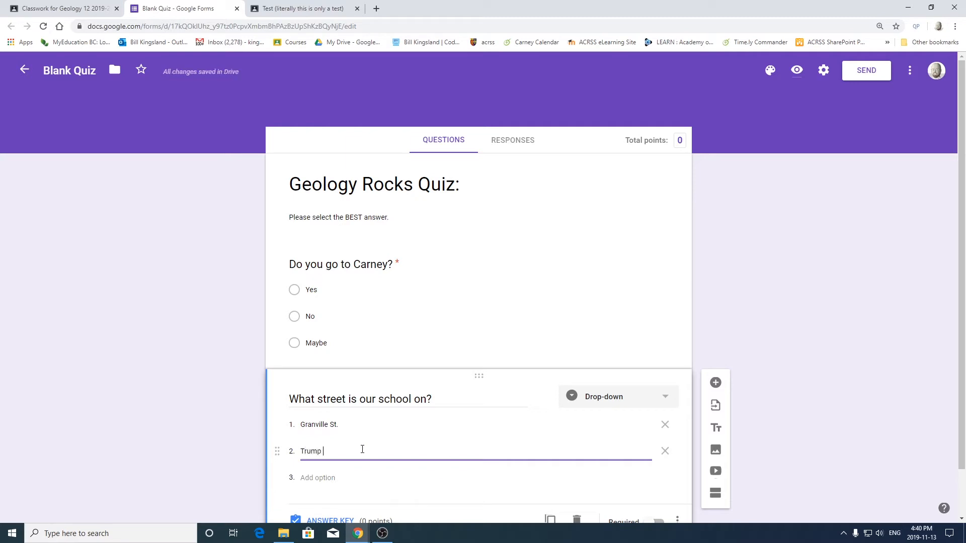
pyautogui.click(334, 477)
pyautogui.write('Dominion Ave.')
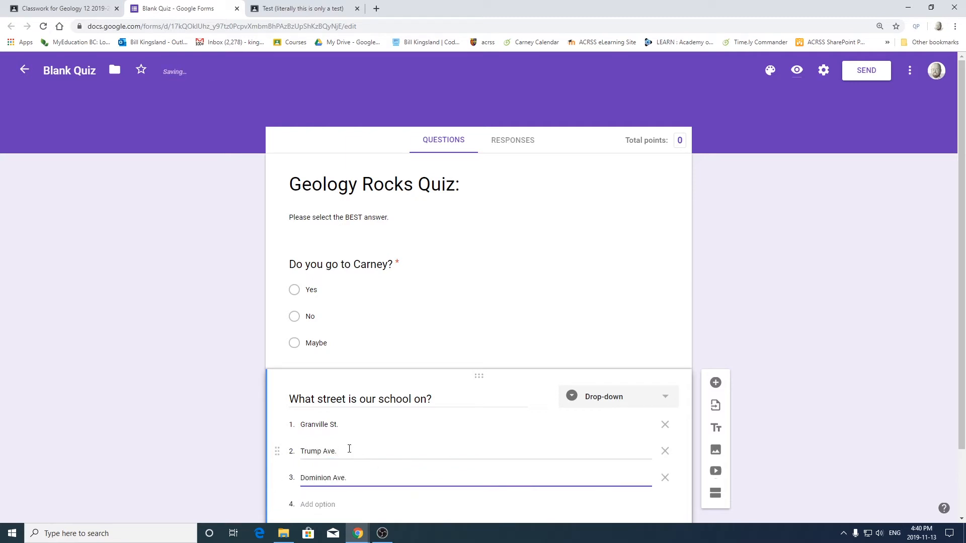
pyautogui.click(349, 449)
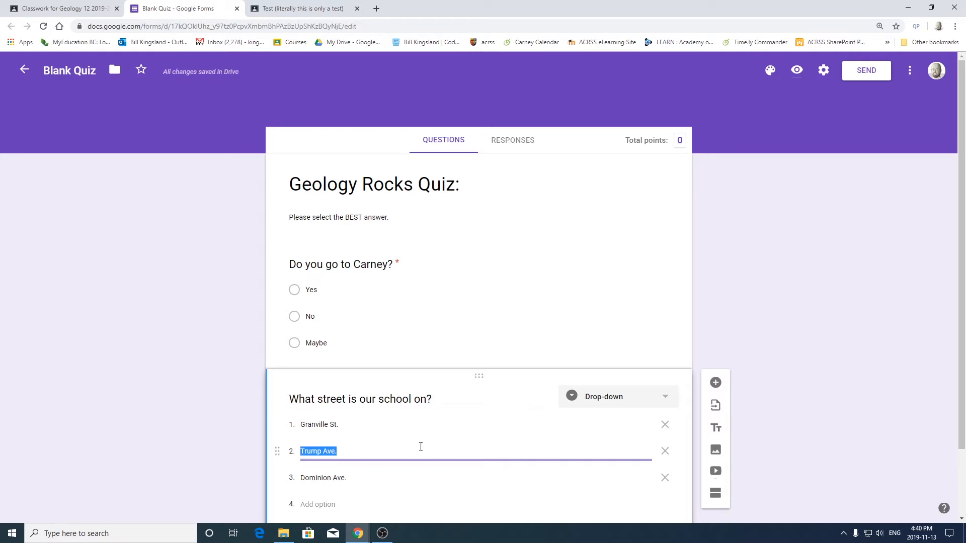
pyautogui.write('Main St.')
# Step: Mark "Dominion Ave." as the correct answer in the street question's answer key and return to editing the question
pyautogui.scroll(-2, 438, 425)
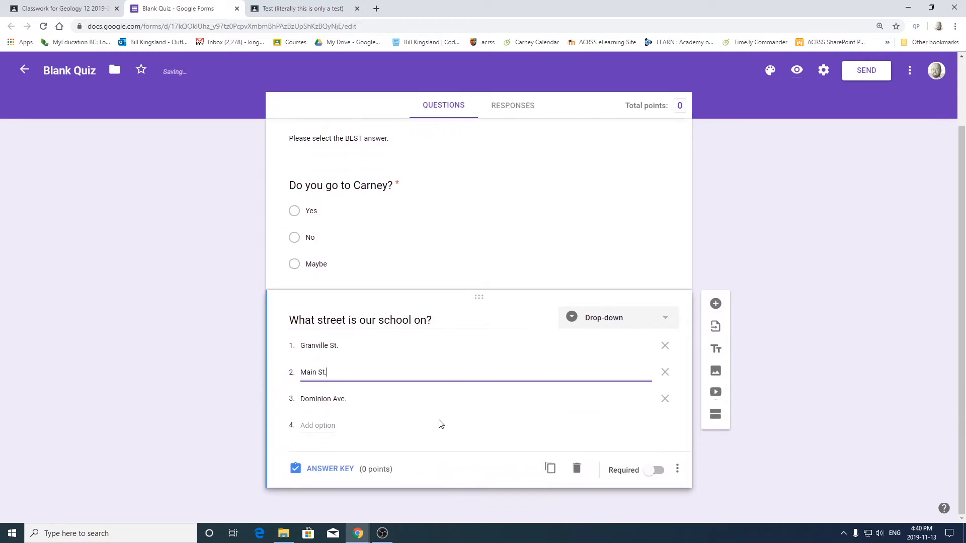
pyautogui.click(327, 470)
pyautogui.click(323, 440)
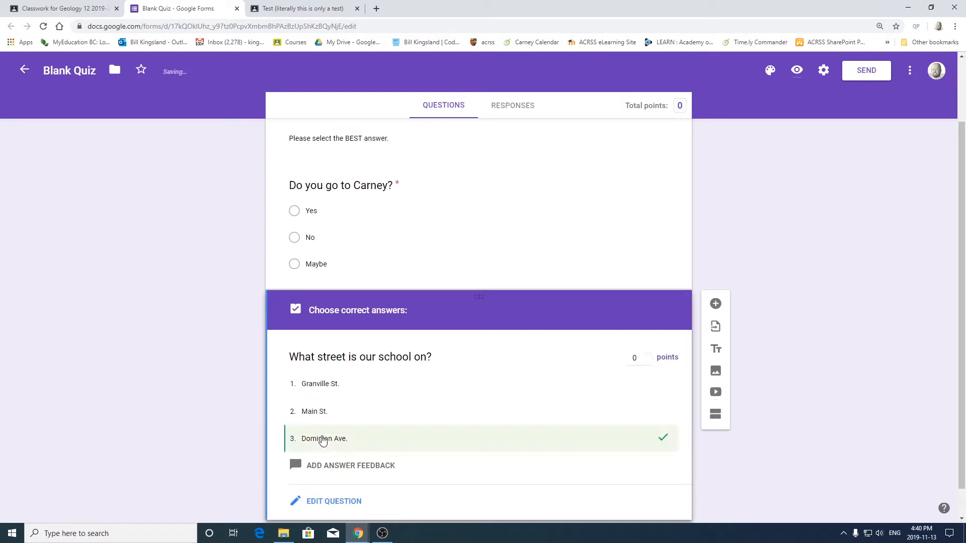
pyautogui.scroll(-1, 505, 444)
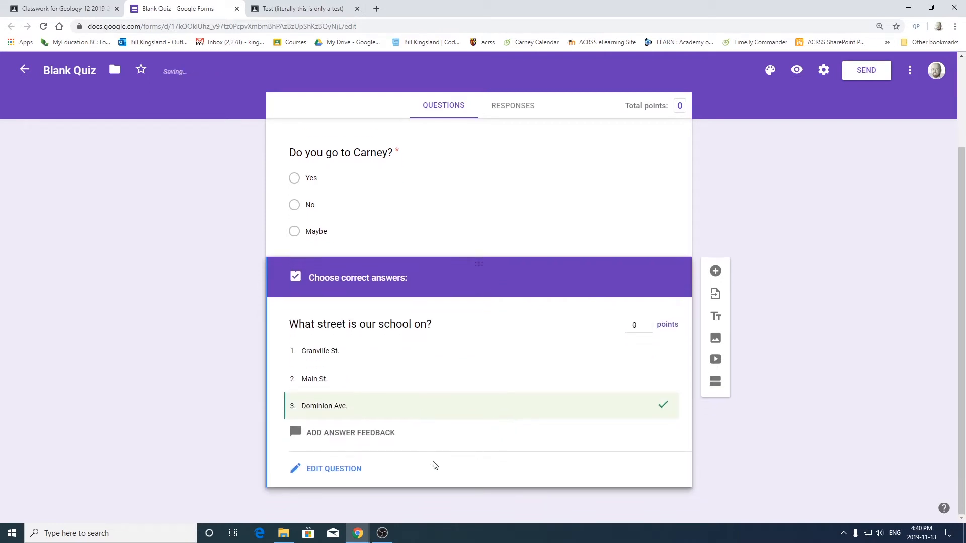
pyautogui.click(341, 473)
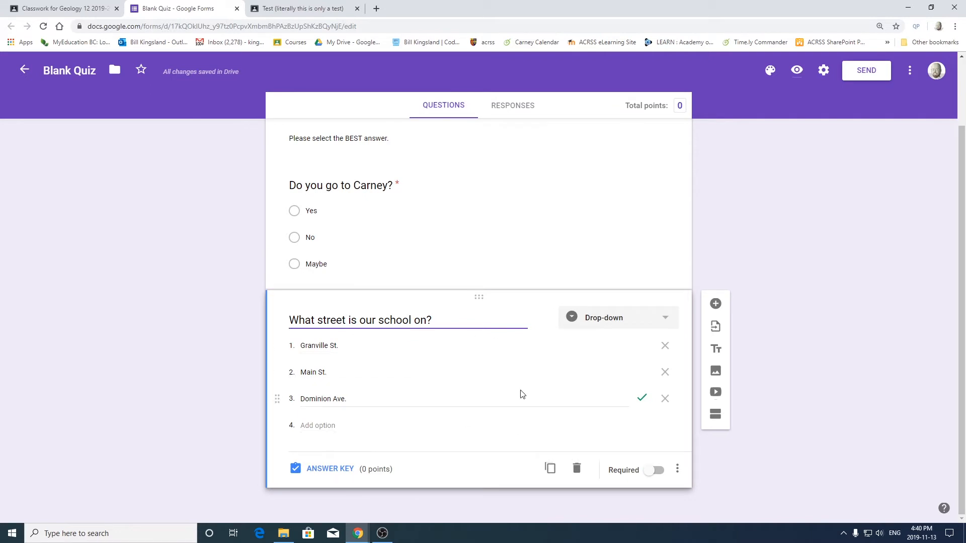
# Step: Add a third question of the Checkboxes type, asking "What is your favourite subject?"
pyautogui.click(716, 304)
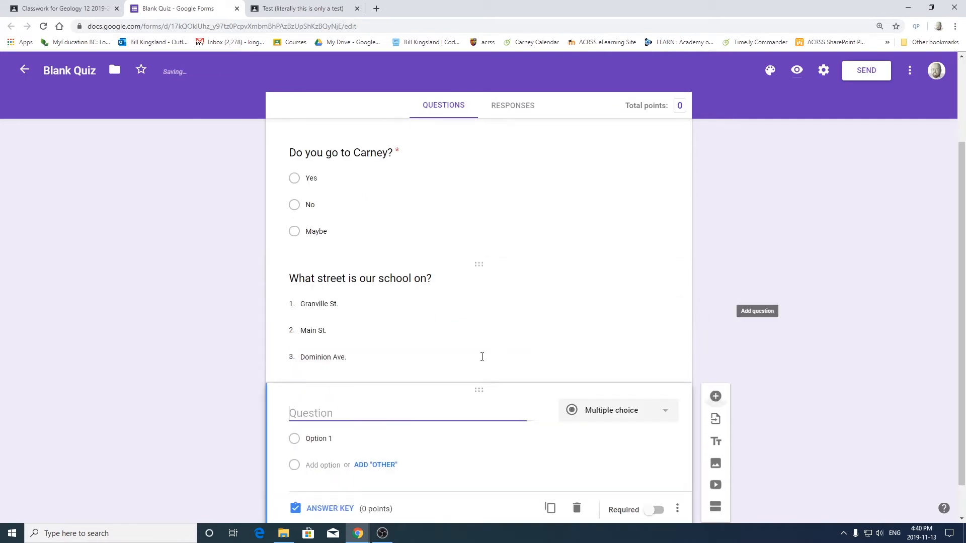
pyautogui.click(665, 371)
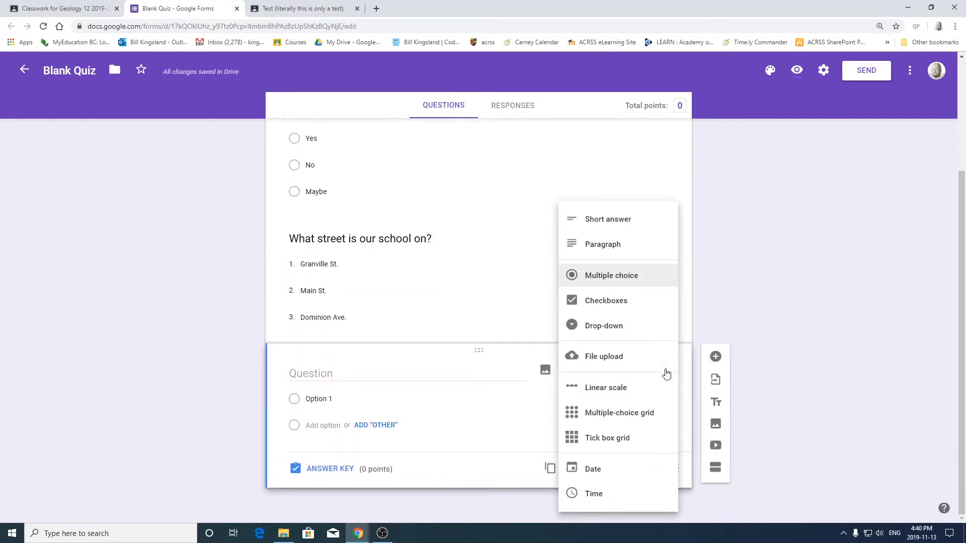
pyautogui.click(602, 305)
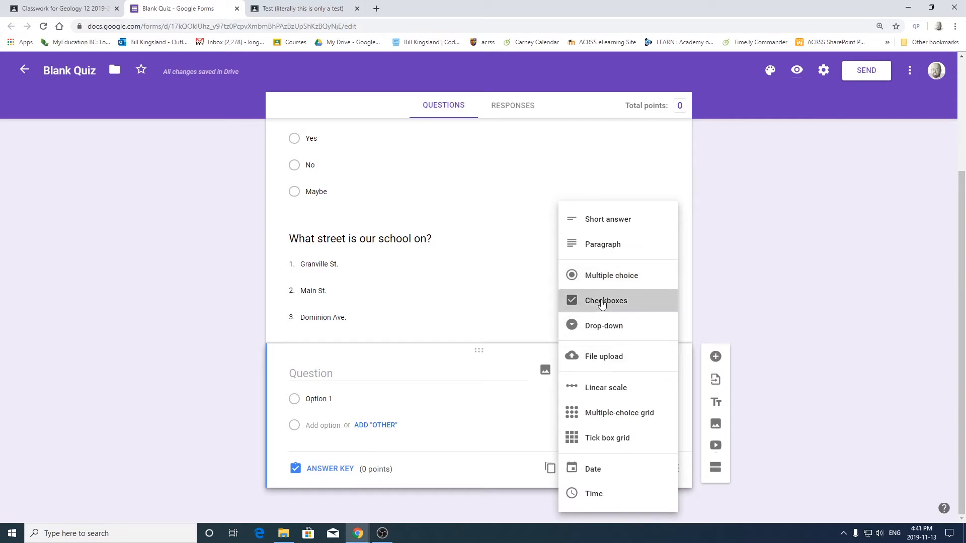
pyautogui.click(405, 369)
pyautogui.write('What is your favourite subject?')
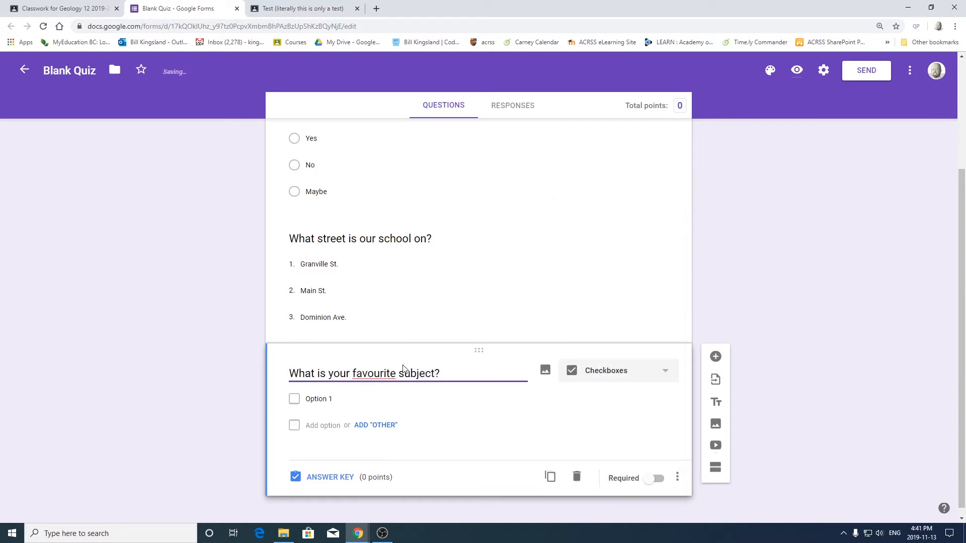
# Step: Give the favourite subject question the checkbox options "This class!", "Math" and "Basket weaving 101"
pyautogui.press('Tab')
pyautogui.write('This class!')
pyautogui.press('Return')
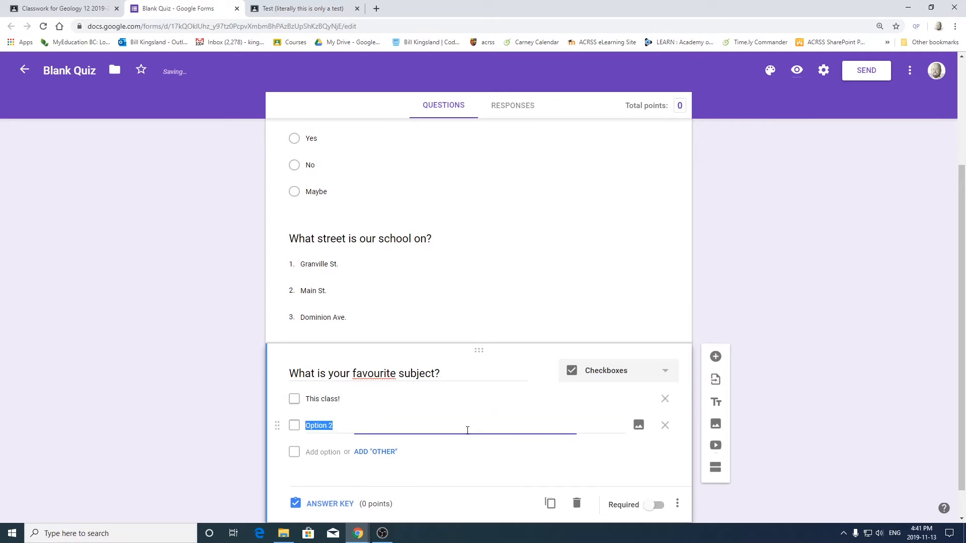
pyautogui.write('Math')
pyautogui.press('Return')
pyautogui.write('Basket ')
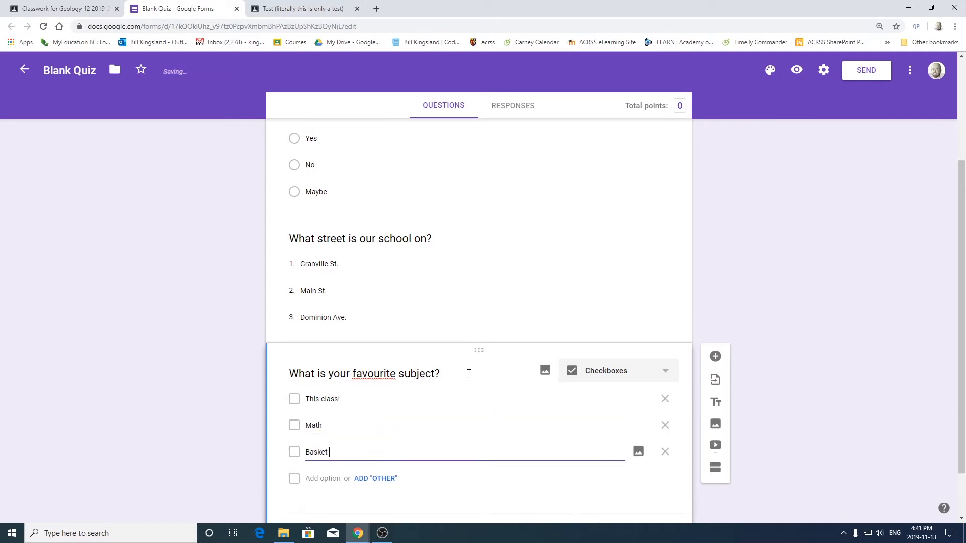
pyautogui.write('weaving 101')
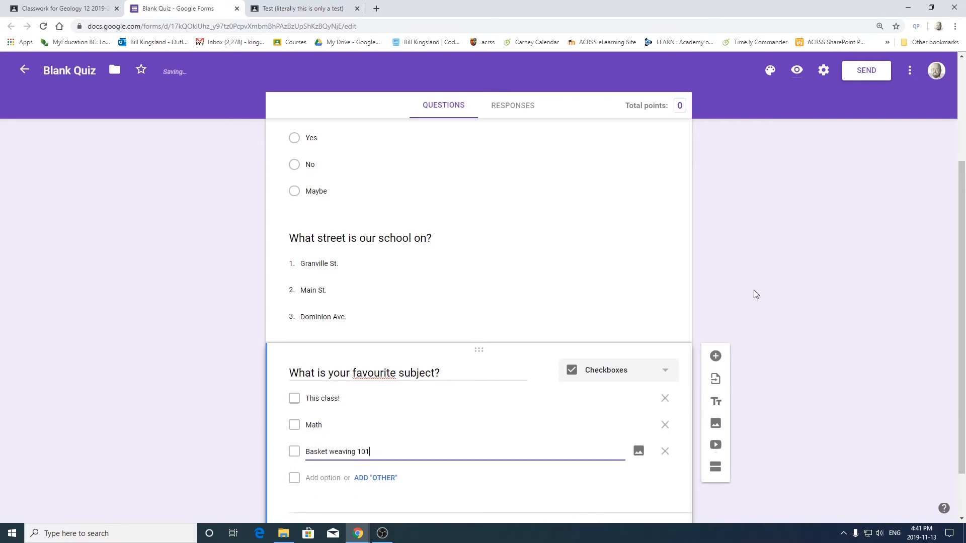
# Step: Mark "This class!", "Math" and "Basket weaving 101" as correct in the subject question's answer key and return to editing the question
pyautogui.scroll(-1, 753, 294)
pyautogui.click(338, 467)
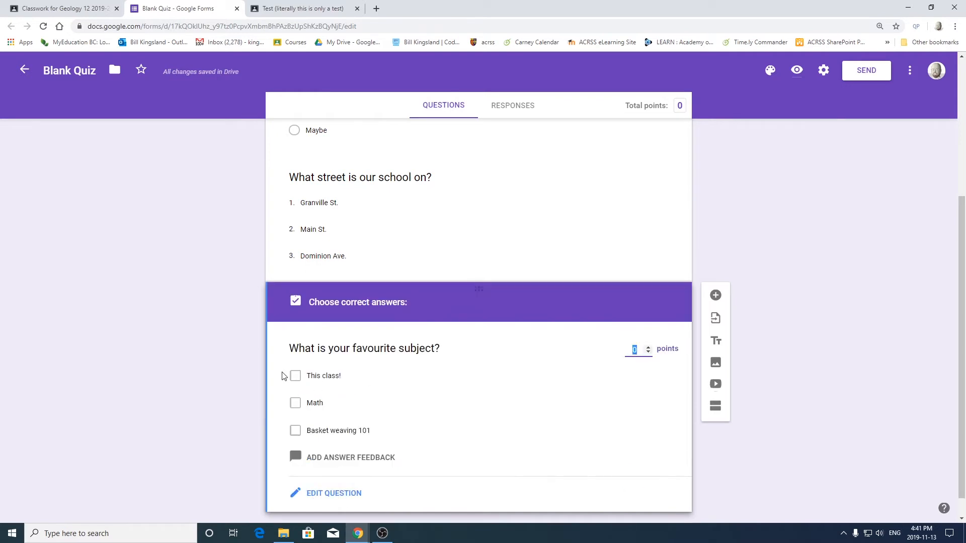
pyautogui.click(295, 376)
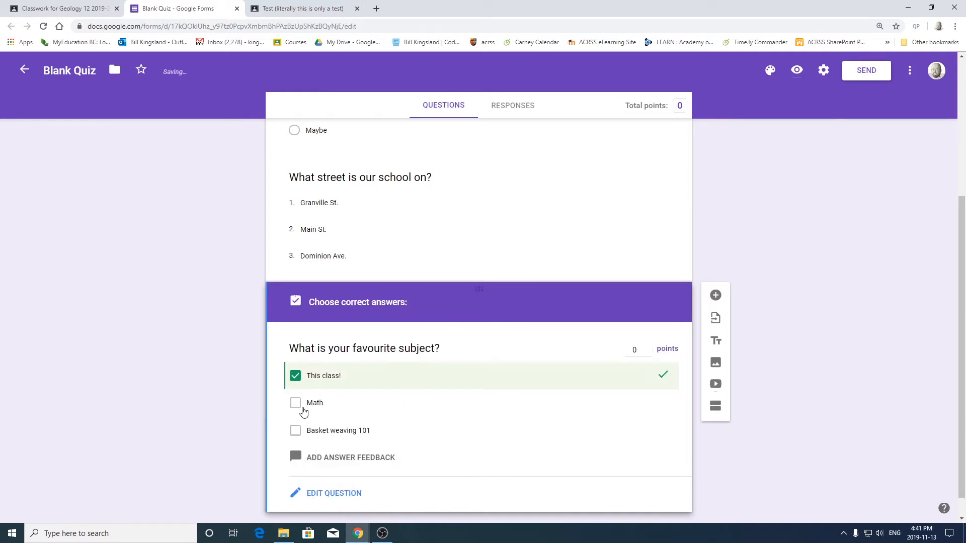
pyautogui.click(296, 404)
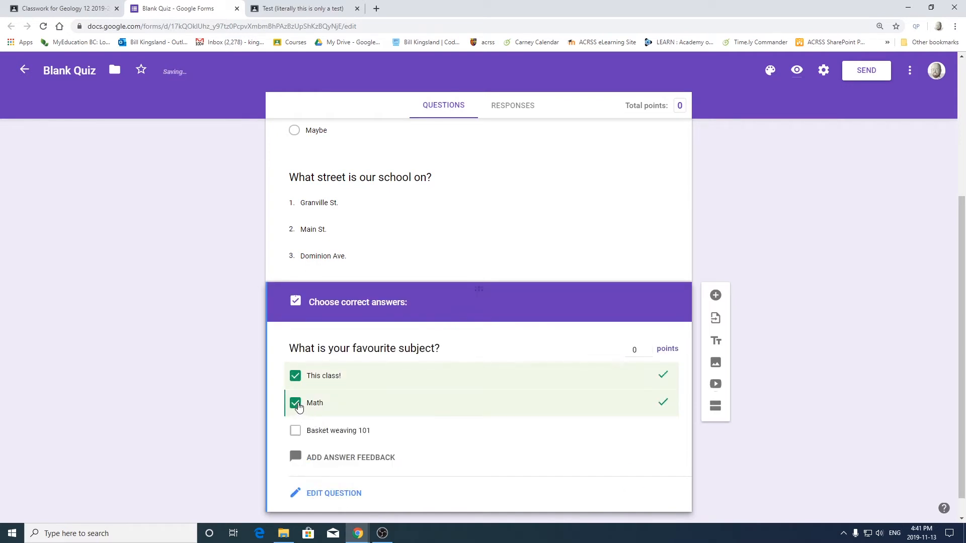
pyautogui.click(295, 431)
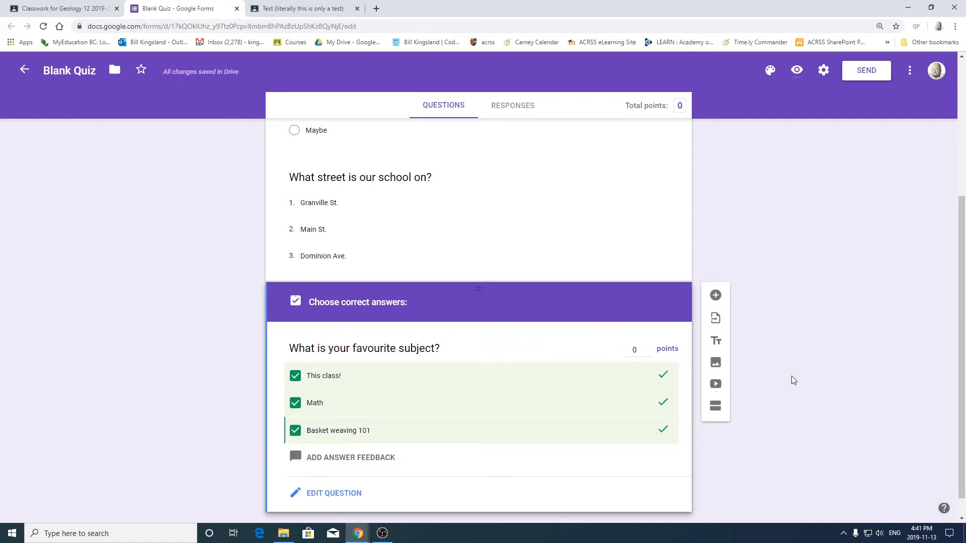
pyautogui.click(332, 493)
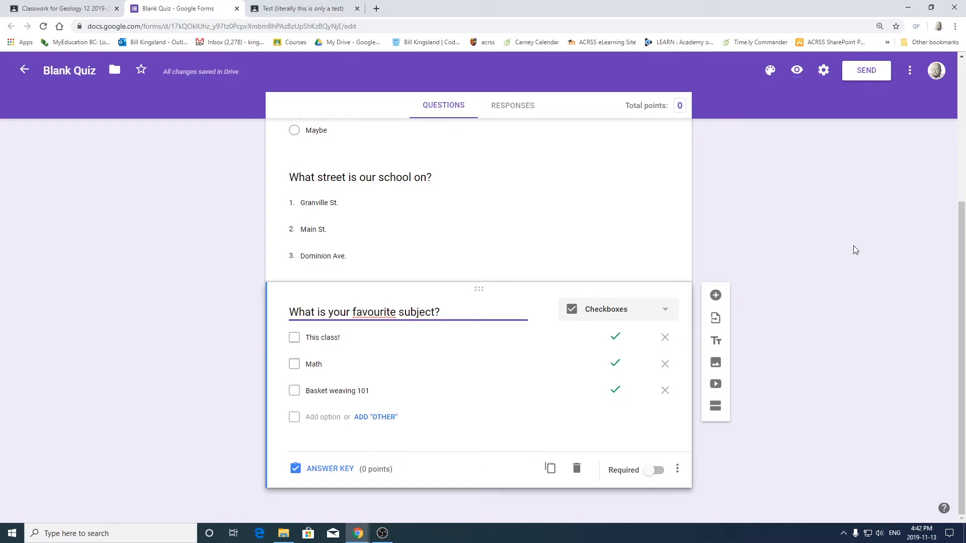
# Step: Turn on the Limit to 1 response option in the form's general settings
pyautogui.scroll(4, 850, 247)
pyautogui.scroll(-2, 850, 247)
pyautogui.scroll(-2, 850, 247)
pyautogui.scroll(5, 819, 168)
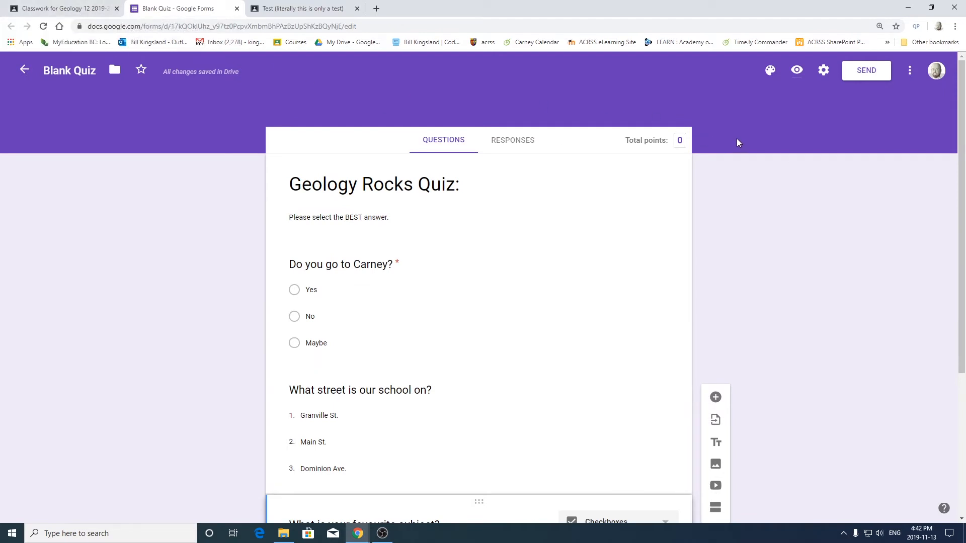
pyautogui.click(823, 73)
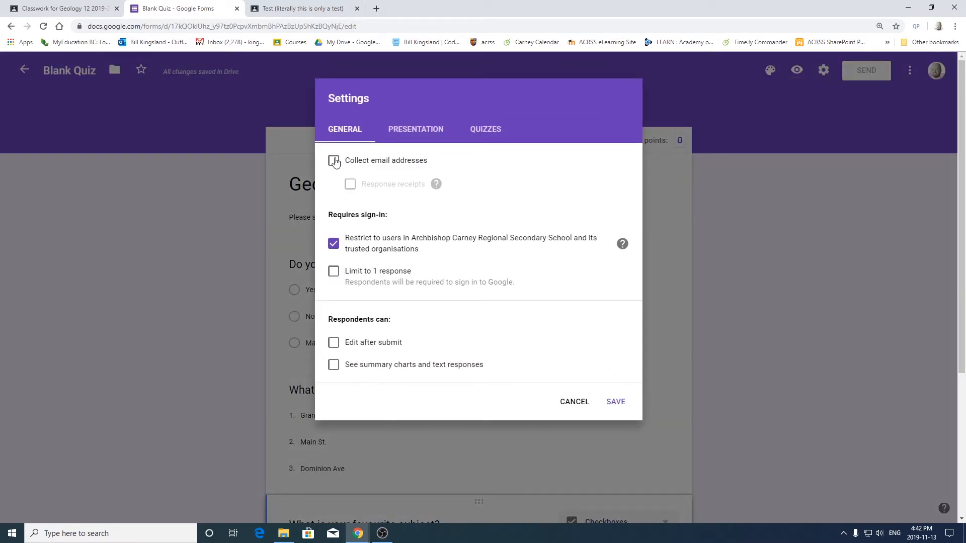
pyautogui.click(334, 162)
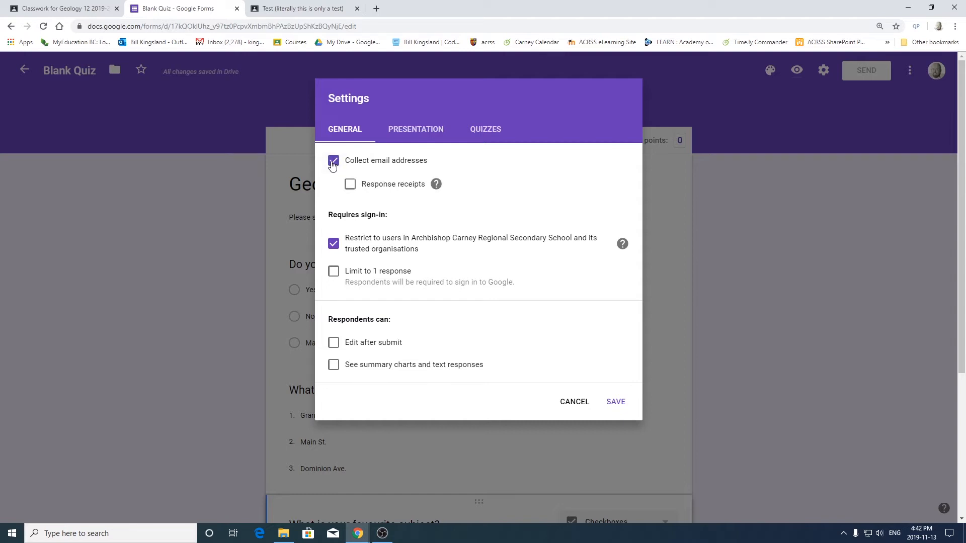
pyautogui.click(332, 162)
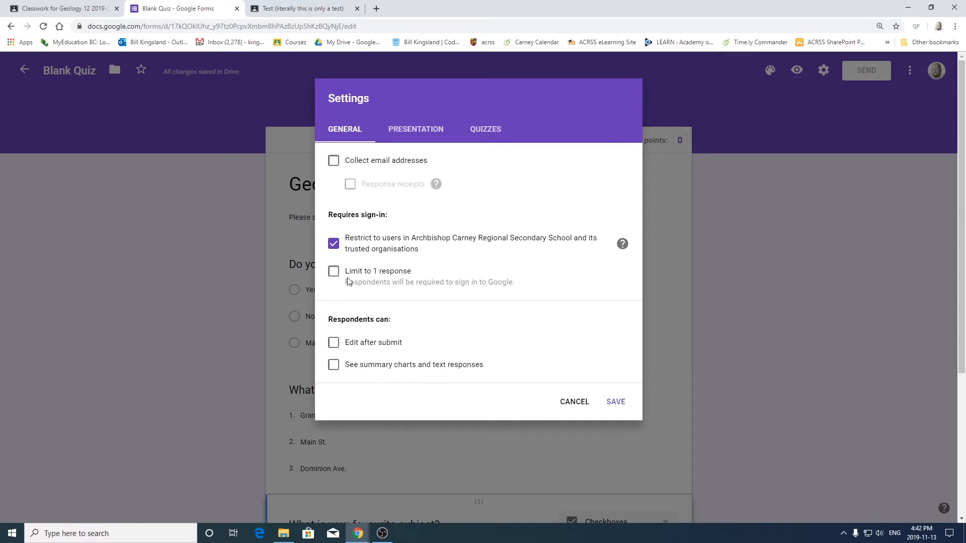
pyautogui.click(333, 272)
pyautogui.scroll(-2, 550, 253)
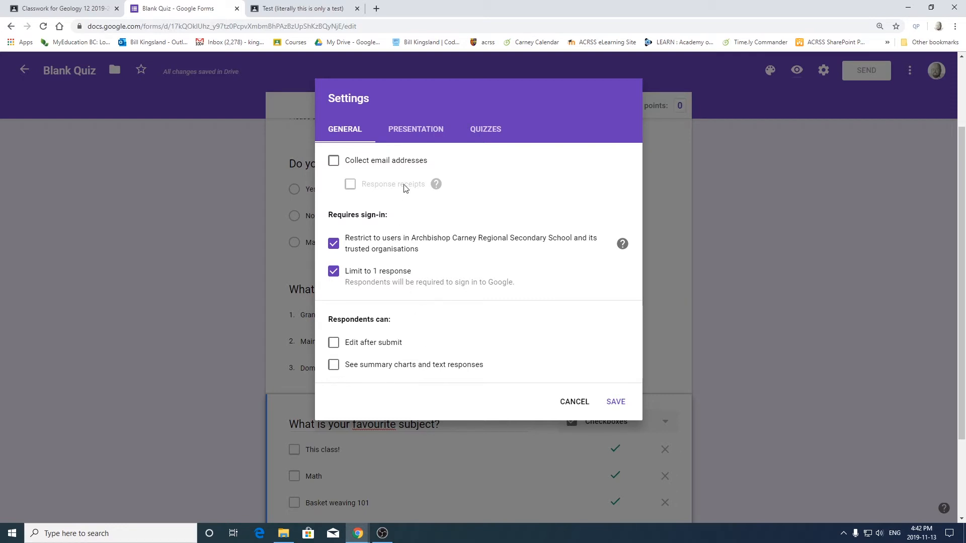
# Step: Review the form's presentation and quiz options, including what respondents can see, and save the settings
pyautogui.click(425, 132)
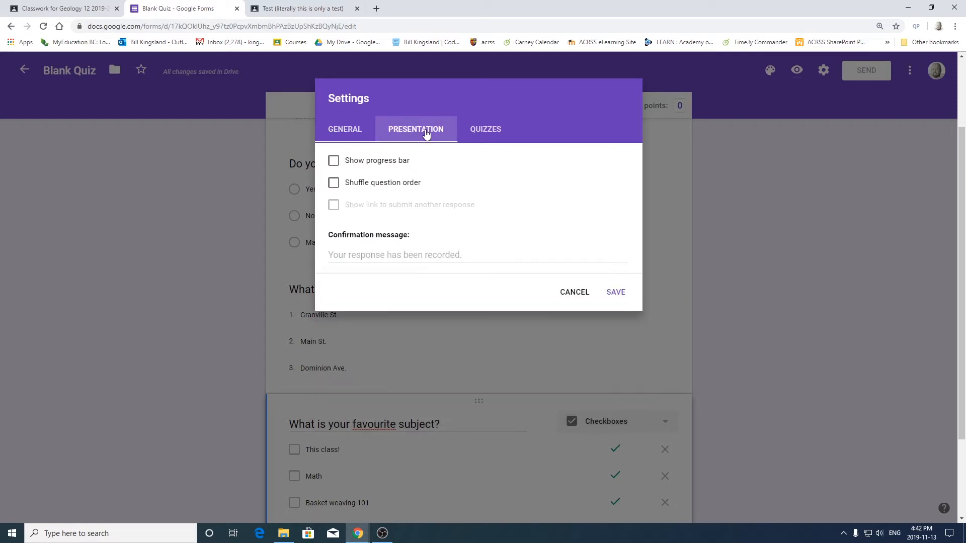
pyautogui.click(497, 133)
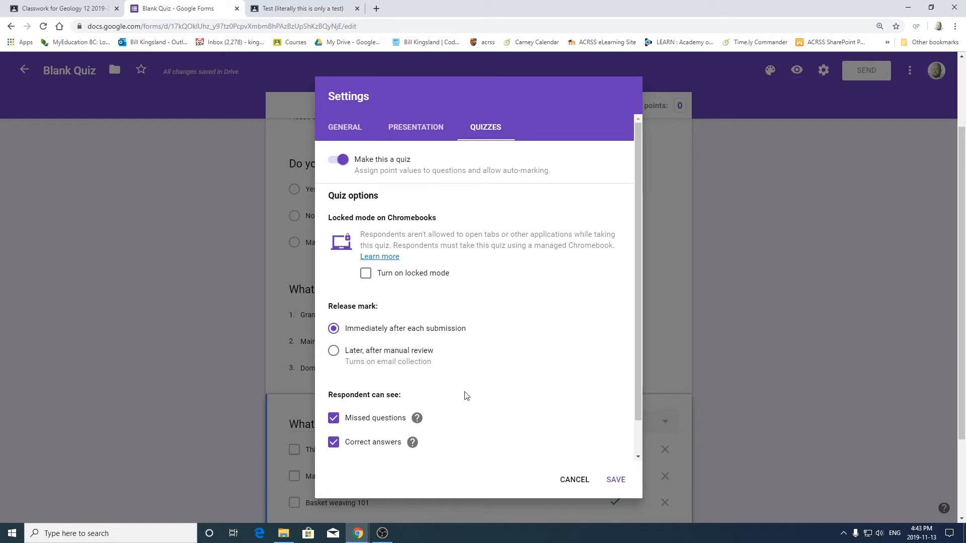
pyautogui.scroll(-1, 463, 395)
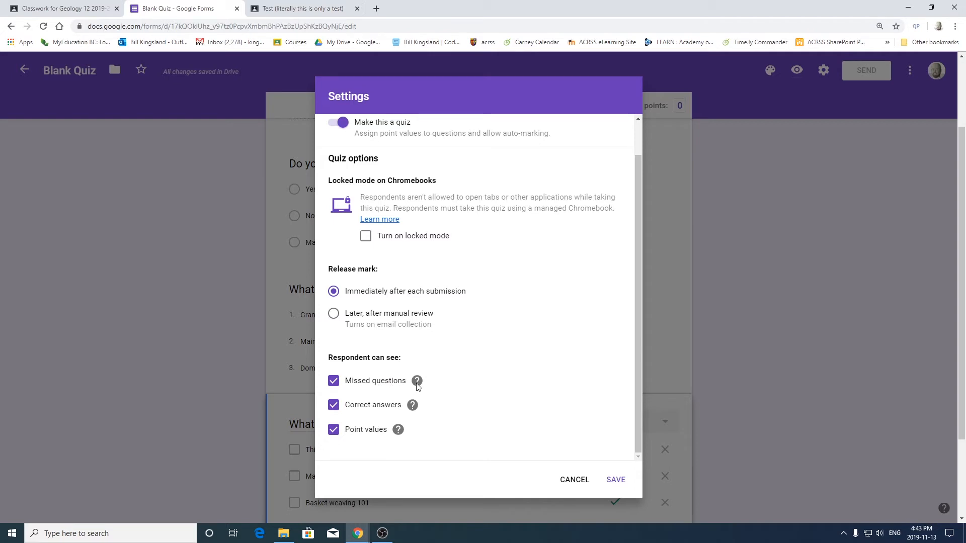
pyautogui.moveTo(417, 383)
pyautogui.click(334, 407)
pyautogui.moveTo(413, 410)
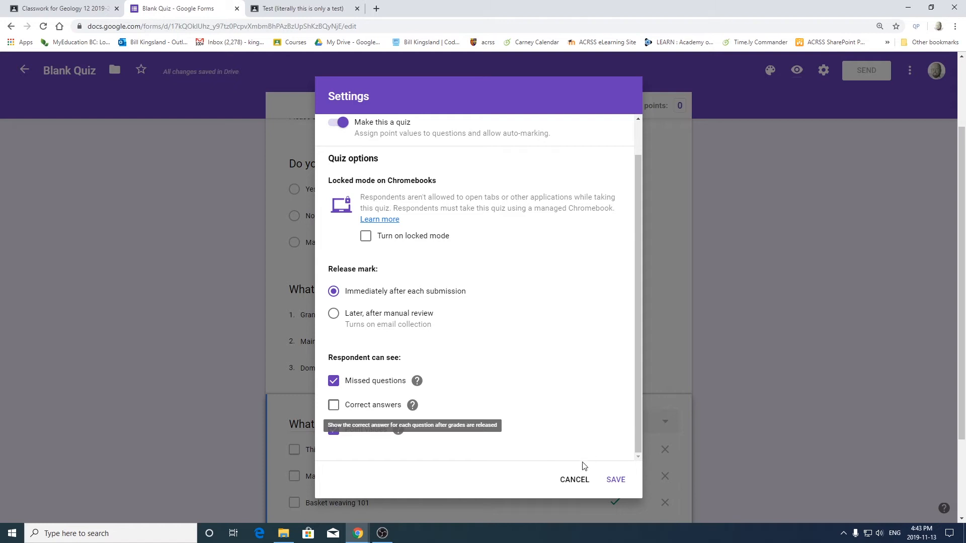
pyautogui.click(576, 399)
pyautogui.click(333, 405)
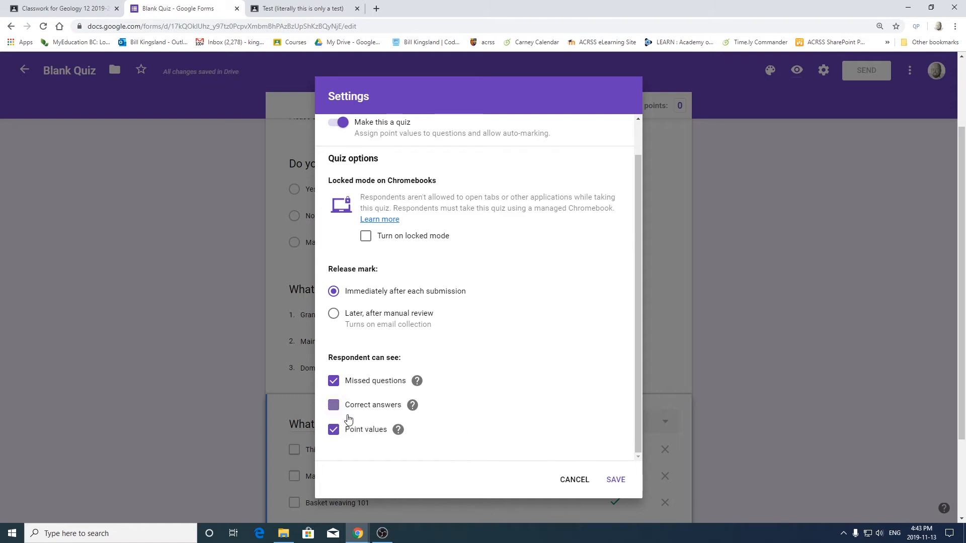
pyautogui.moveTo(399, 433)
pyautogui.click(615, 480)
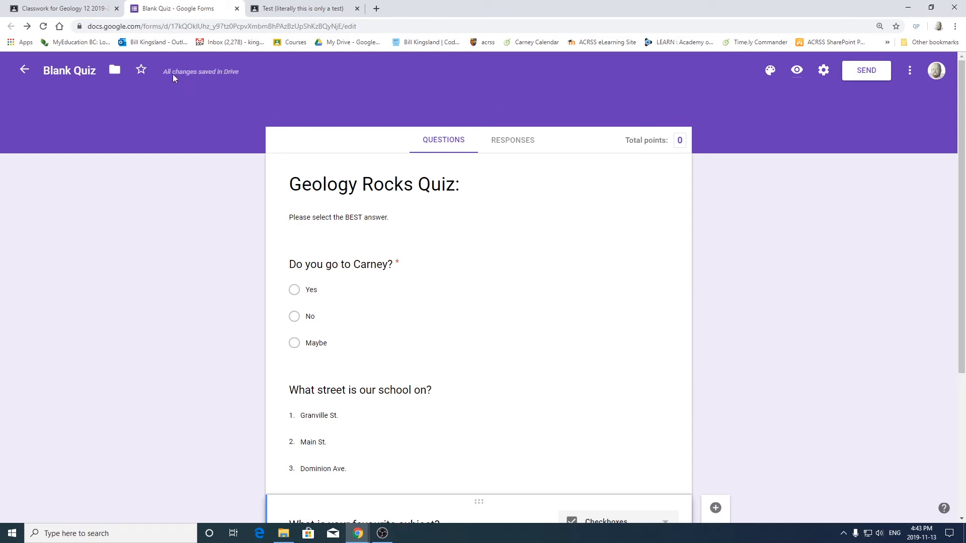
# Step: Close the quiz form and save the Geology 12 quiz assignment as a draft in Google Classroom
pyautogui.click(236, 9)
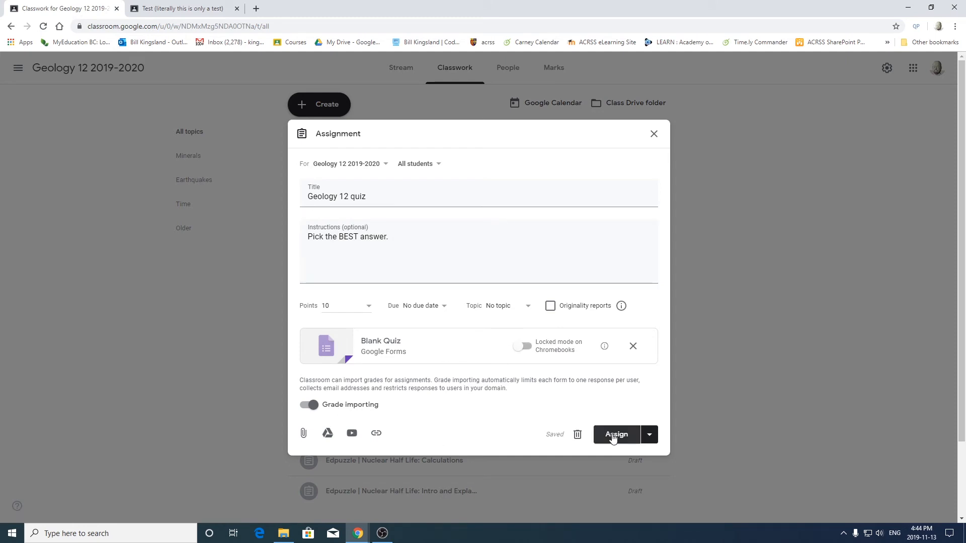
pyautogui.click(649, 434)
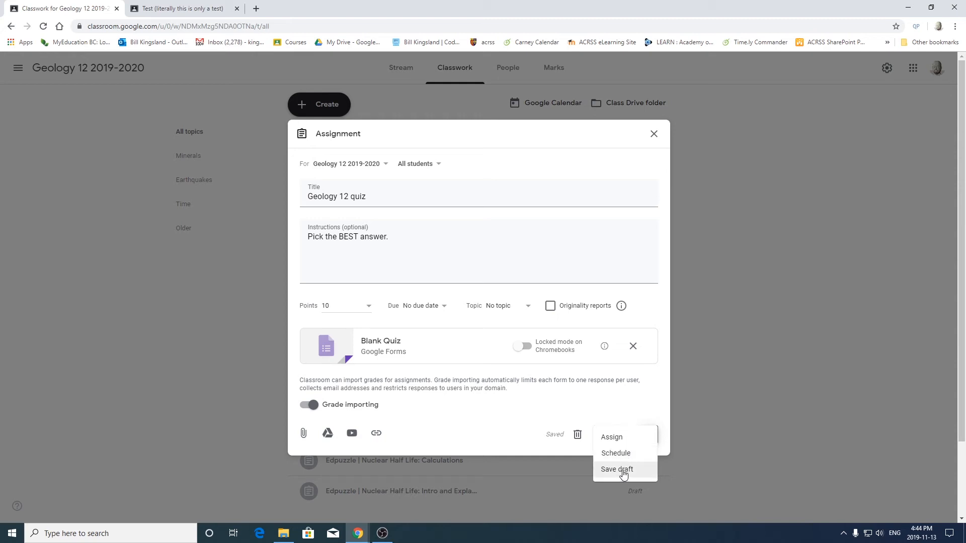
pyautogui.click(624, 473)
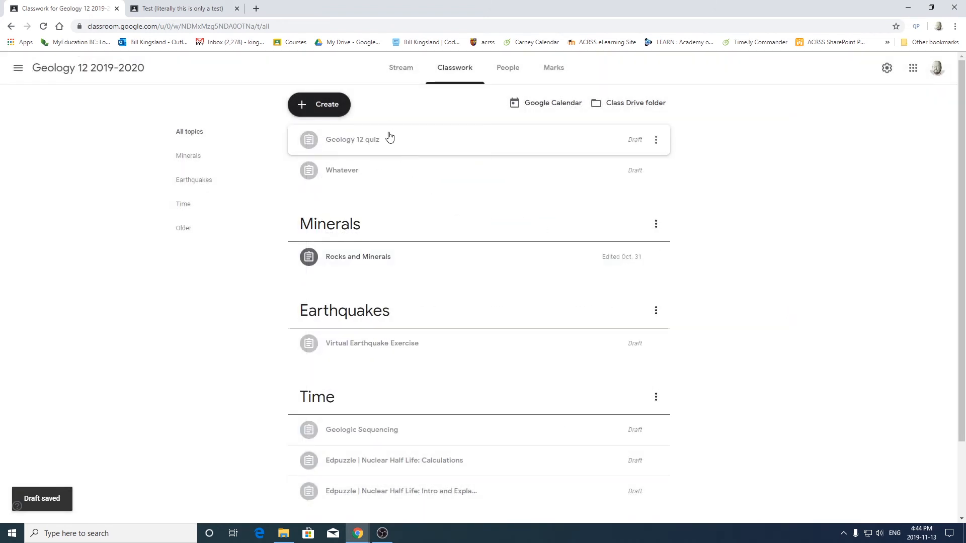
# Step: Reopen the Geology 12 quiz draft for editing and assign it to the class
pyautogui.click(349, 146)
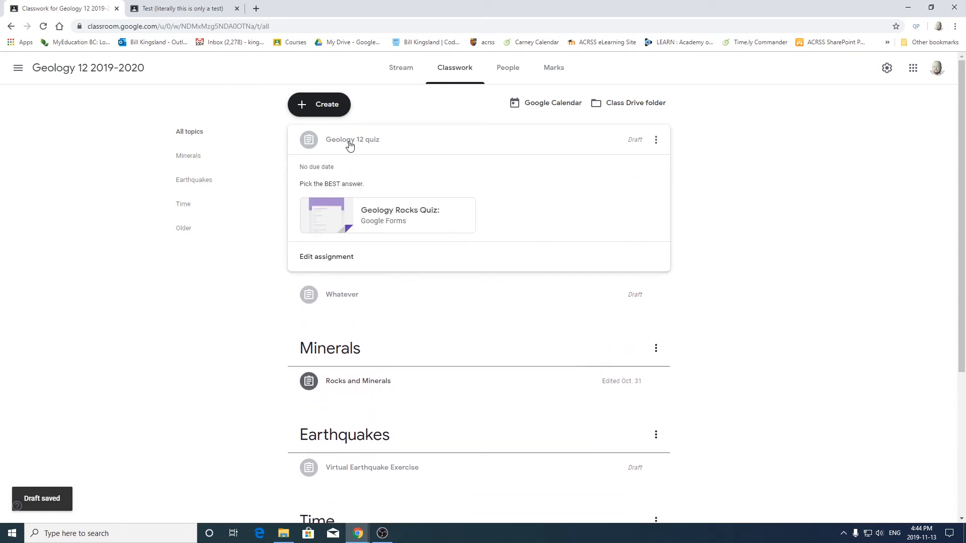
pyautogui.click(333, 258)
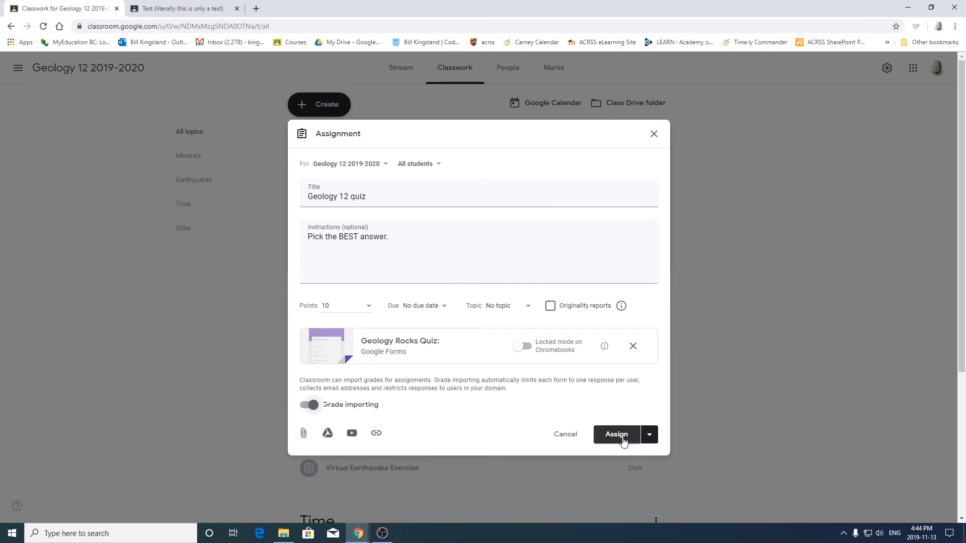
pyautogui.click(623, 441)
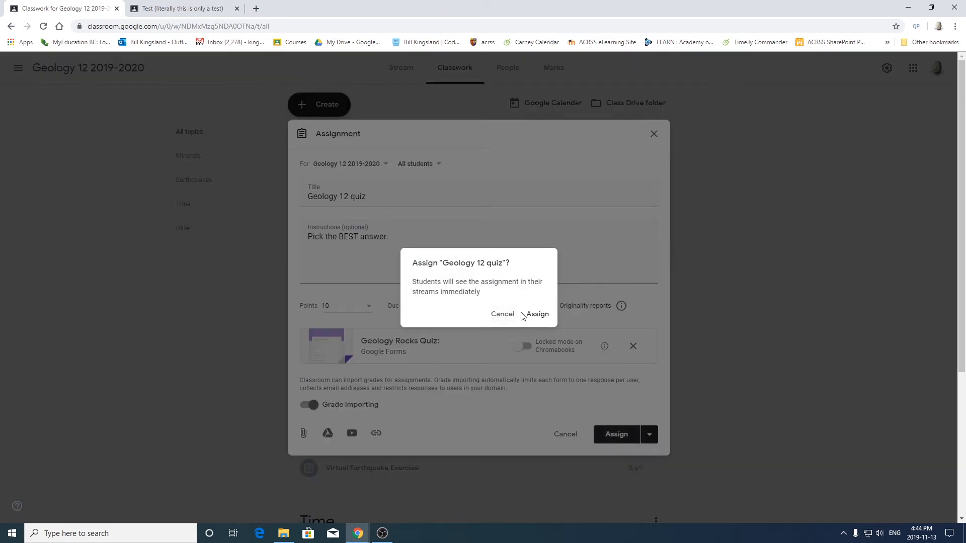
pyautogui.click(536, 314)
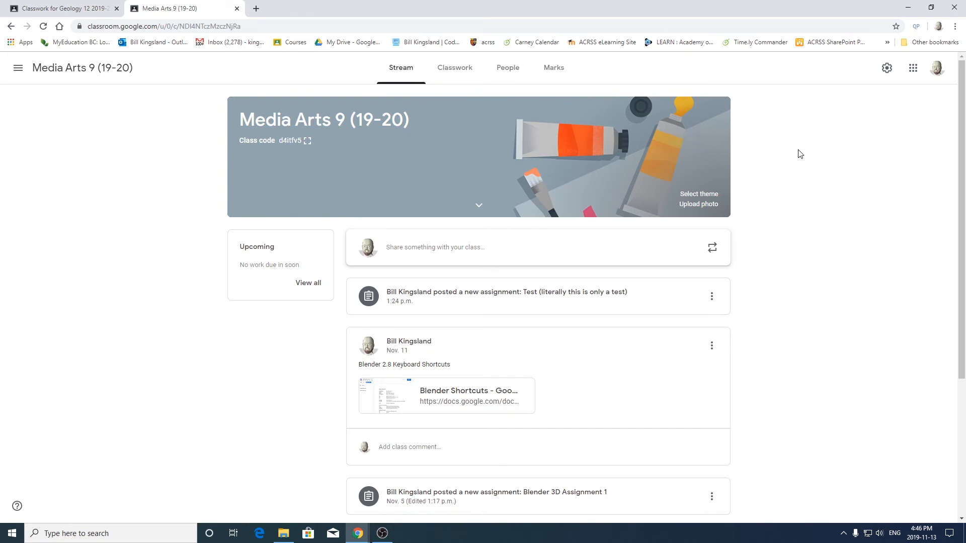
# Step: Open the "Test (literally this is only a test)" assignment in Media Arts 9 (19-20) and review its instructions and student marks
pyautogui.click(471, 299)
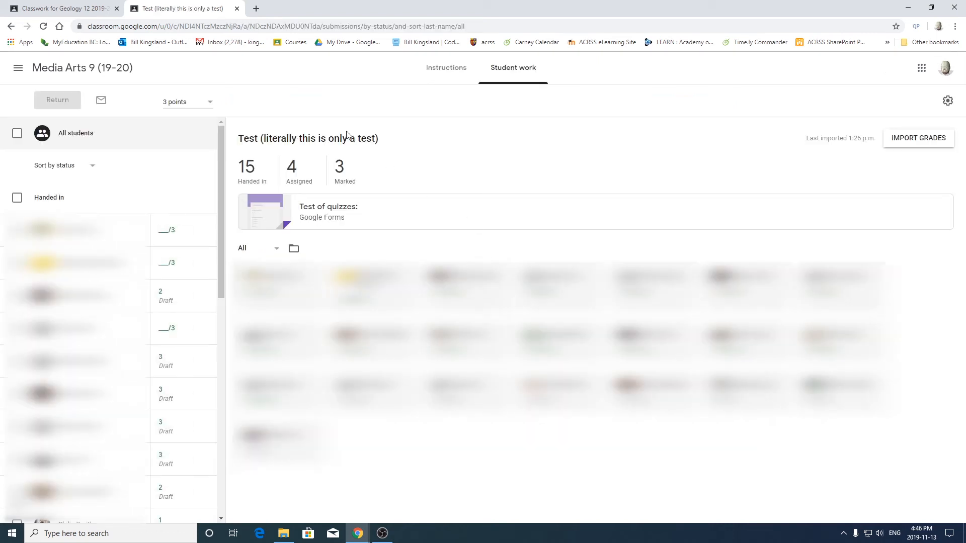
pyautogui.click(446, 68)
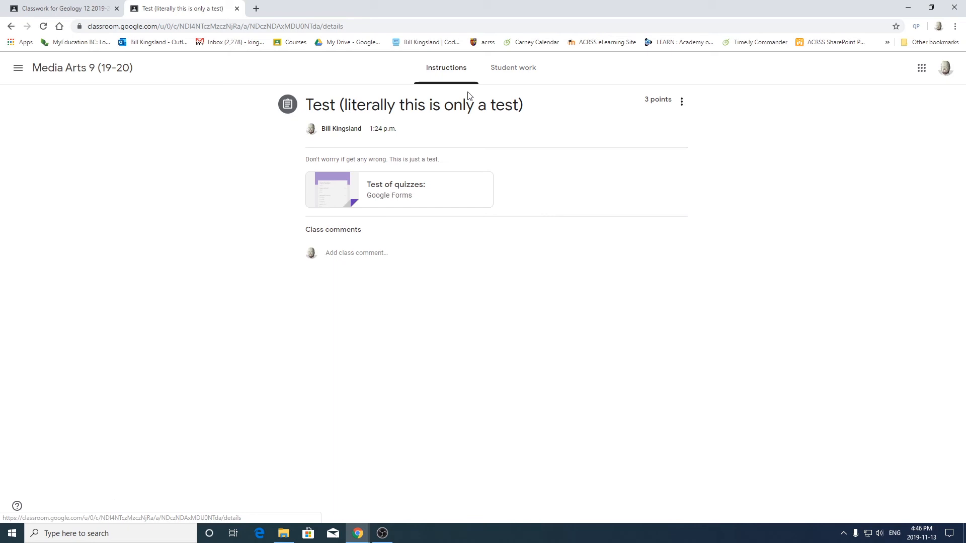
pyautogui.click(514, 70)
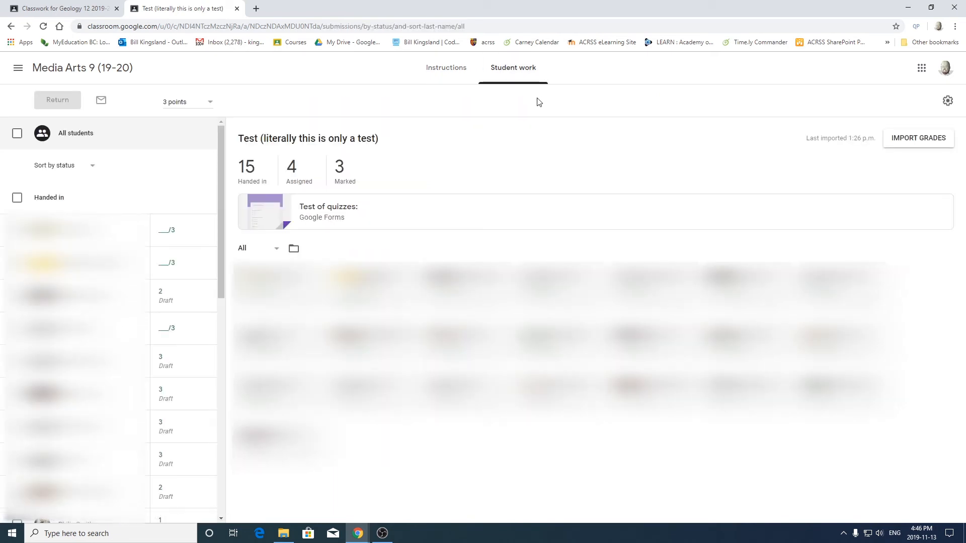
pyautogui.scroll(-6, 176, 294)
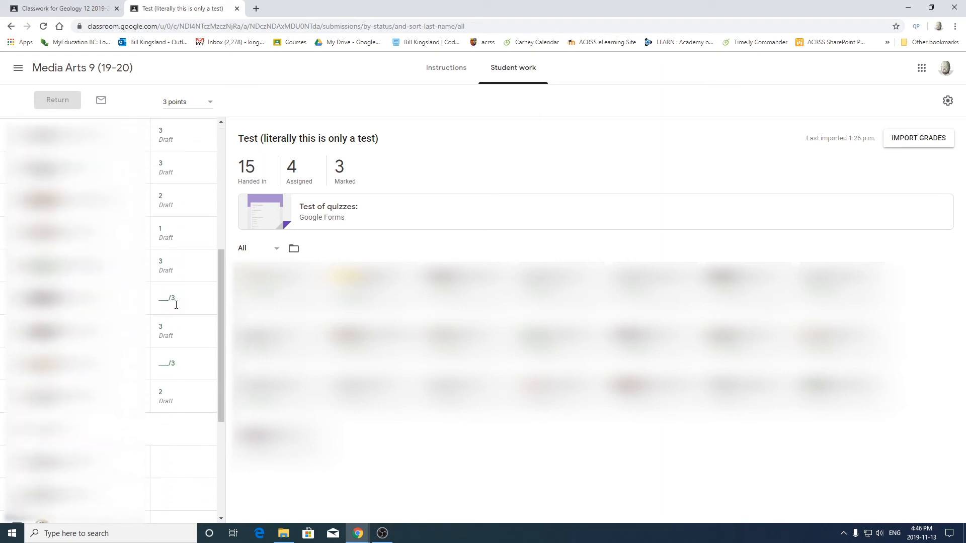
pyautogui.scroll(6, 176, 294)
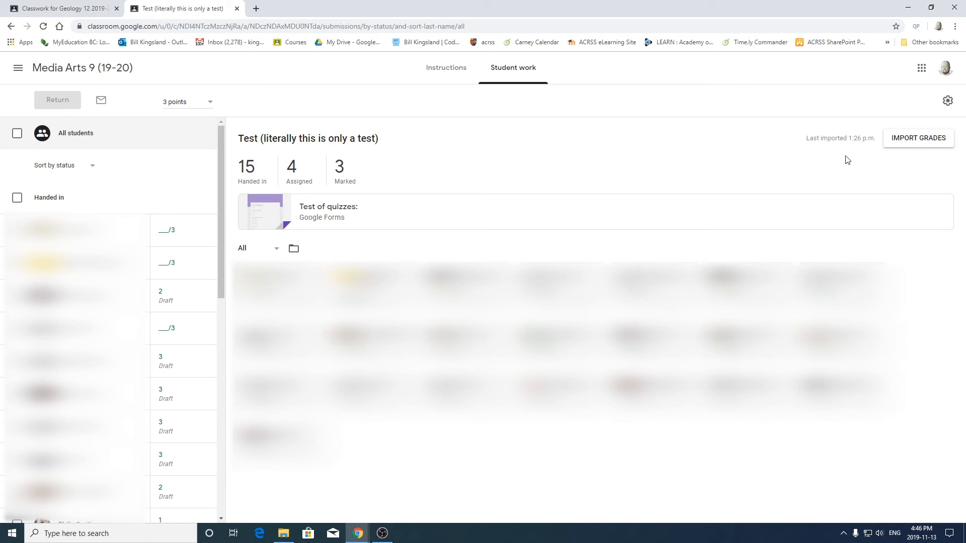
# Step: Import the quiz grades from Google Forms into the Media Arts 9 test assignment
pyautogui.click(918, 143)
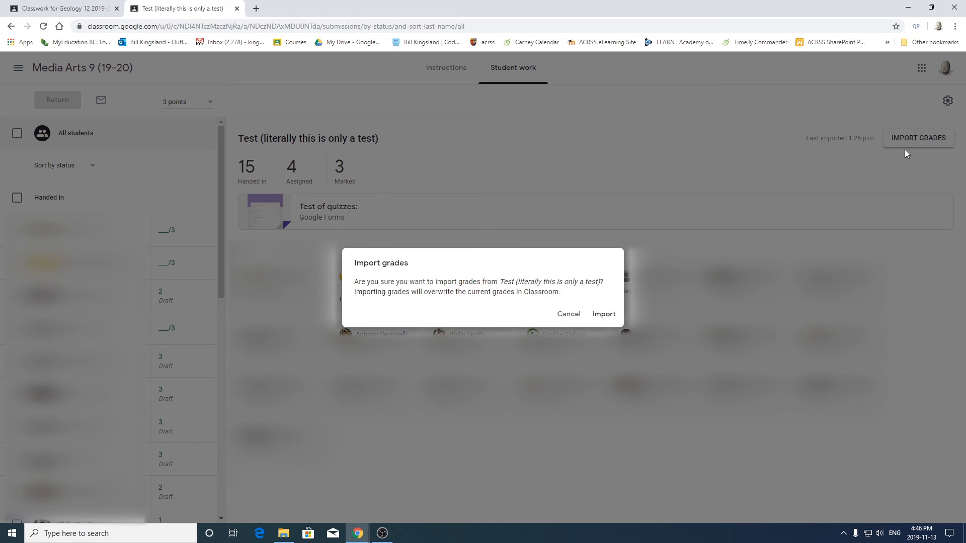
pyautogui.click(568, 314)
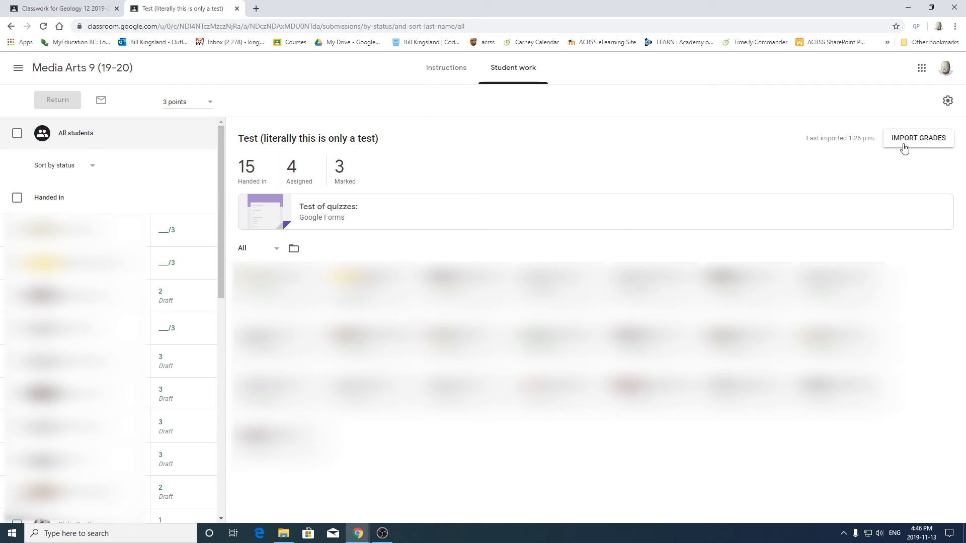
pyautogui.click(928, 137)
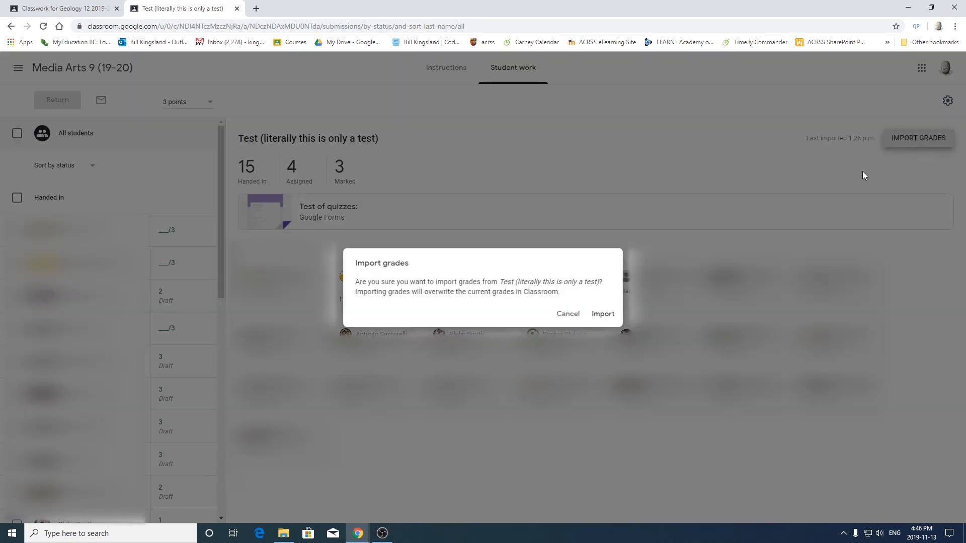
pyautogui.click(607, 316)
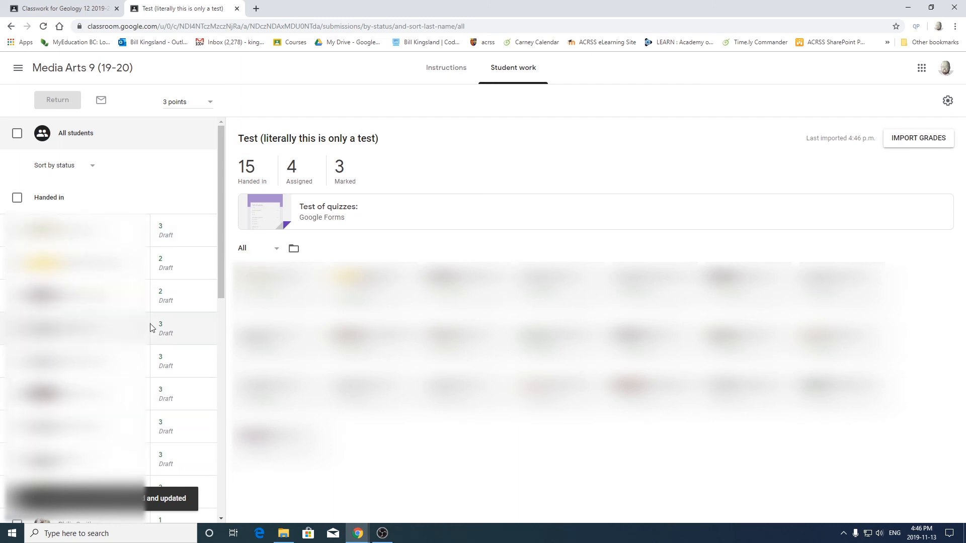
# Step: Download the displayed marks of the Media Arts 9 test assignment as a CSV file
pyautogui.scroll(-8, 146, 331)
pyautogui.scroll(10, 145, 331)
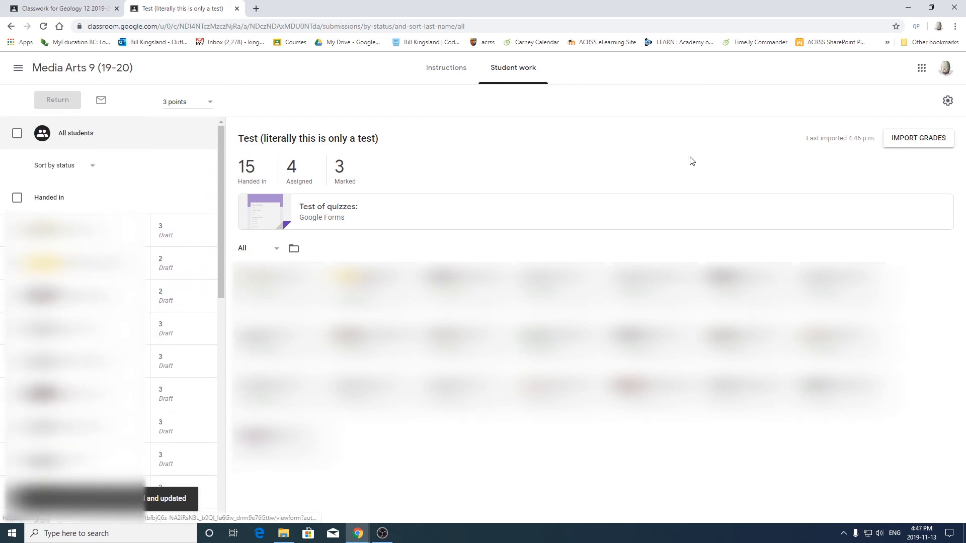
pyautogui.click(948, 102)
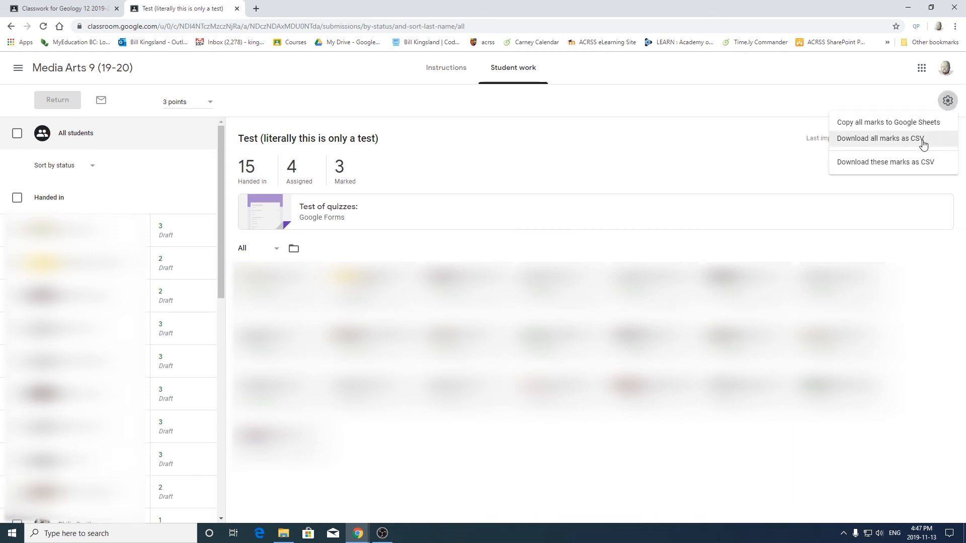
pyautogui.click(888, 170)
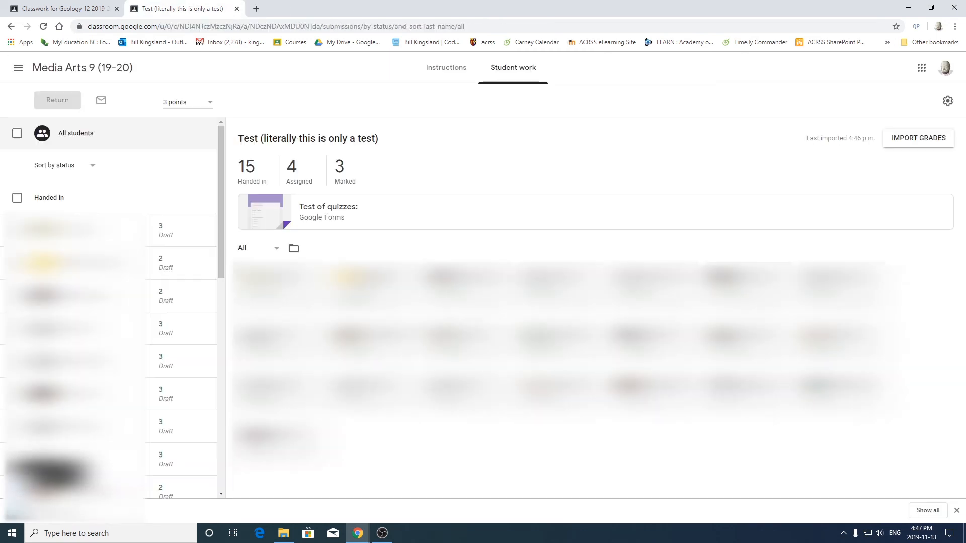
# Step: Open the downloaded marks file in Excel, widen column D to check the marks, and close it without saving
pyautogui.click(54, 521)
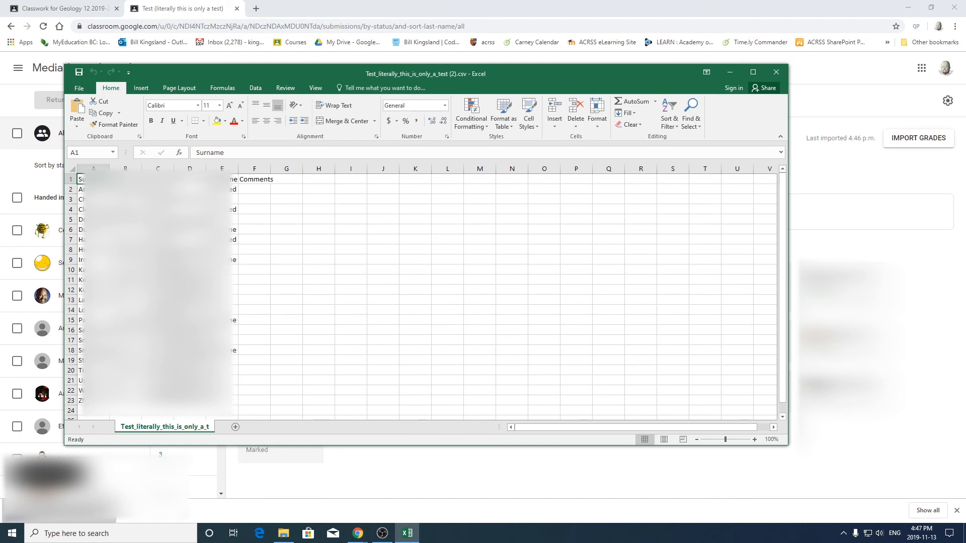
pyautogui.moveTo(205, 170); pyautogui.dragTo(274, 169)
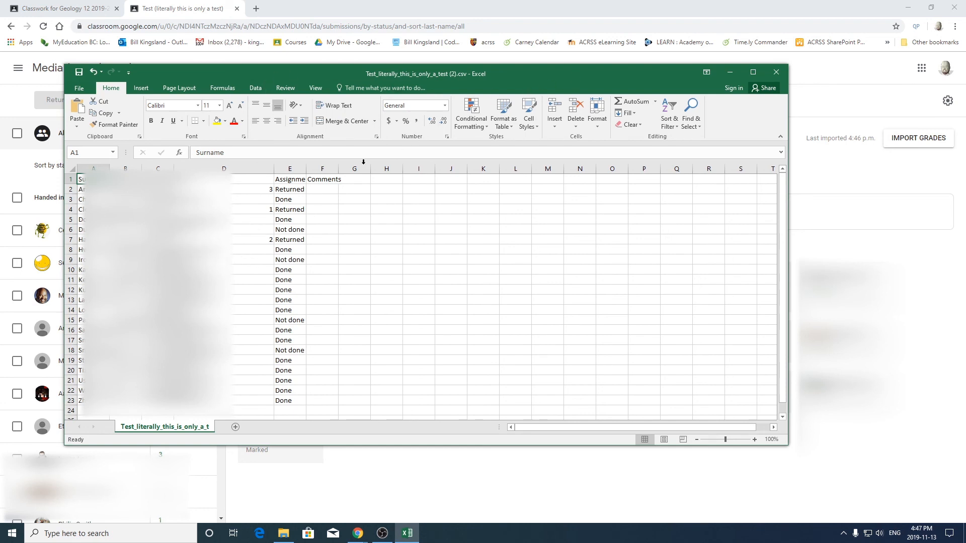
pyautogui.click(780, 69)
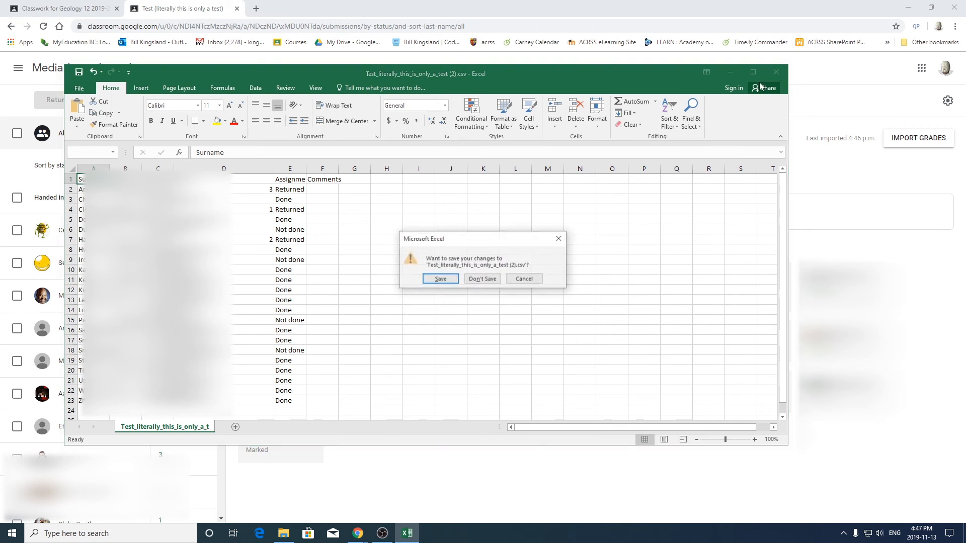
pyautogui.click(477, 279)
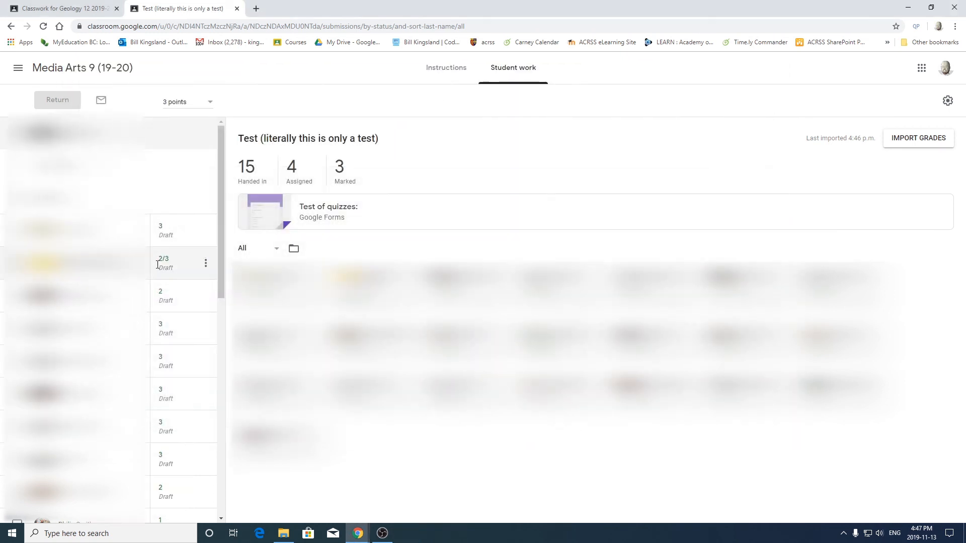
# Step: Select all students and return the test assignment with the imported marks to those who handed it in
pyautogui.scroll(-2, 172, 400)
pyautogui.scroll(2, 173, 400)
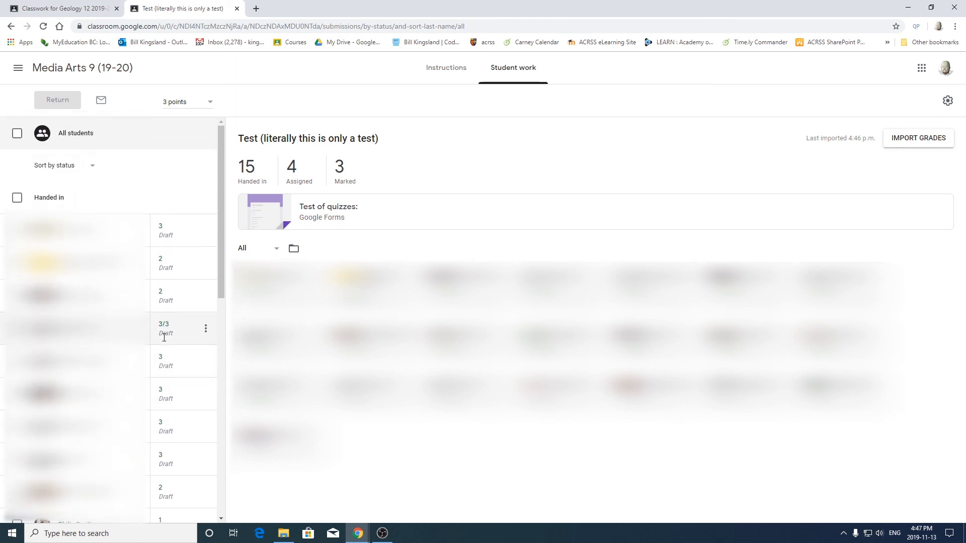
pyautogui.click(18, 133)
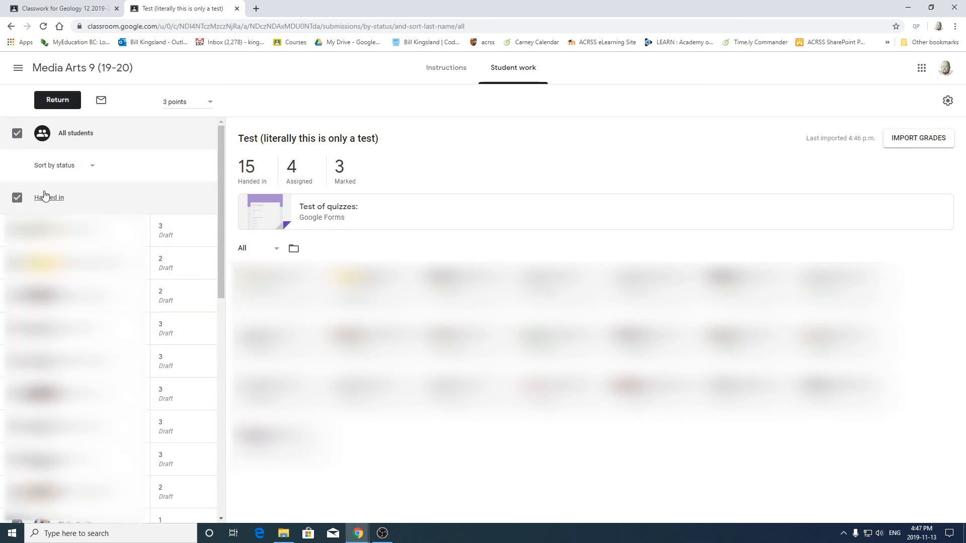
pyautogui.click(56, 99)
pyautogui.scroll(-3, 506, 211)
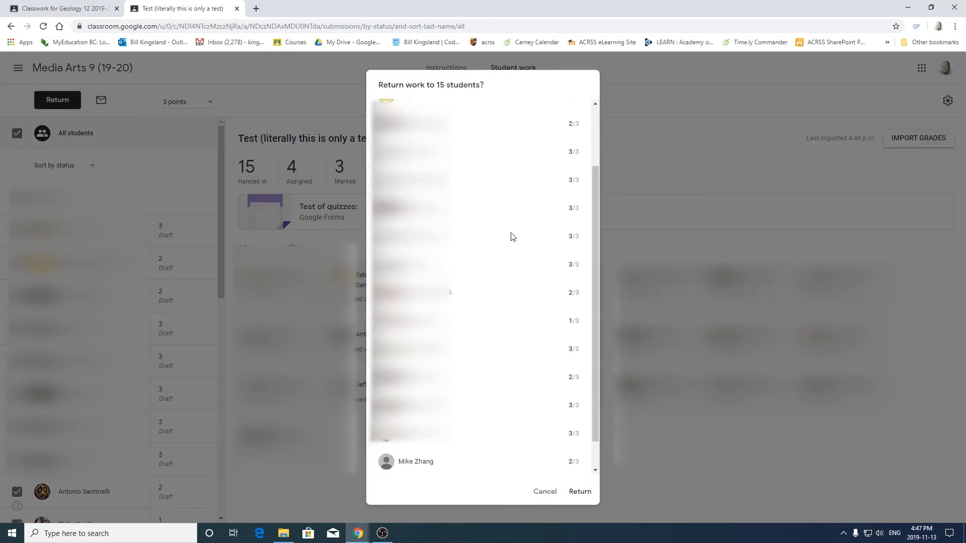
pyautogui.click(581, 493)
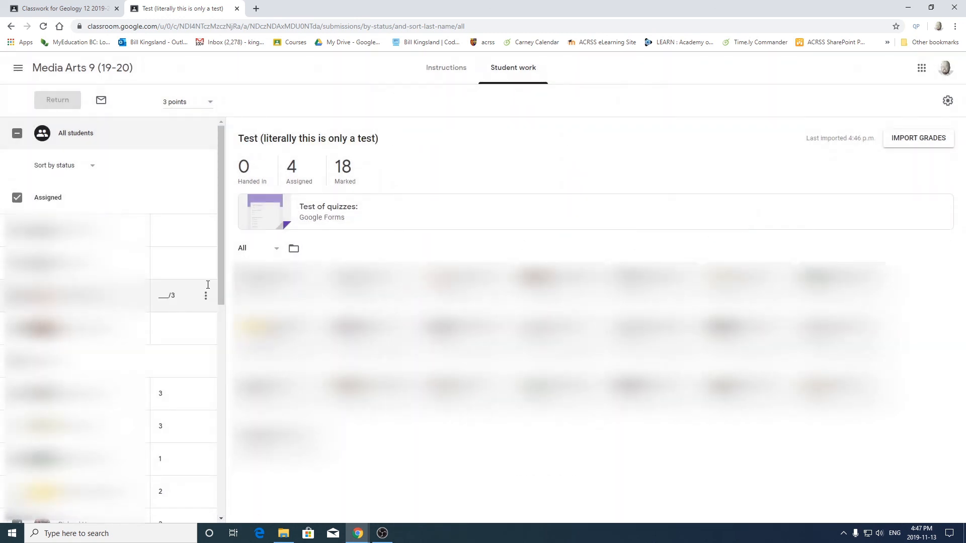
# Step: Download the displayed marks as CSV again after returning the work, and open the new file in Excel
pyautogui.click(948, 101)
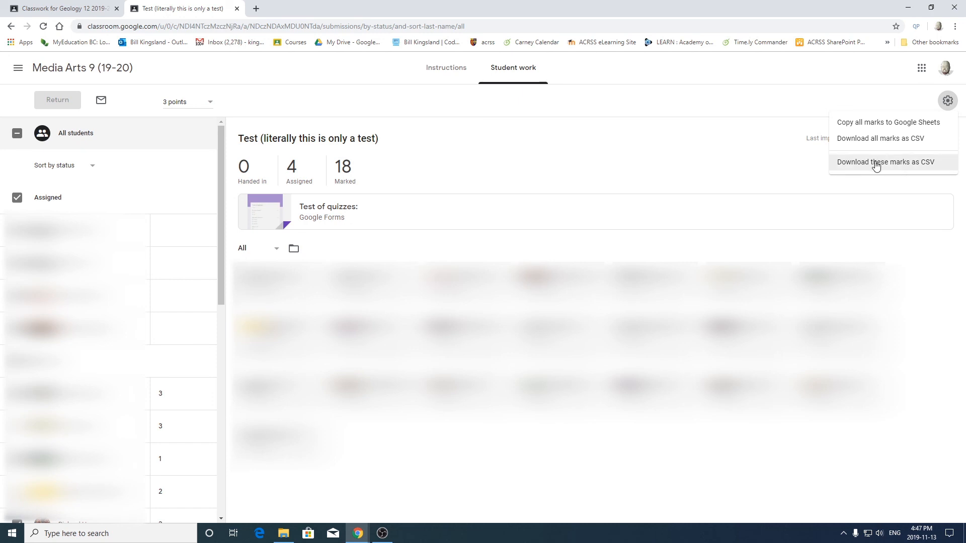
pyautogui.click(875, 163)
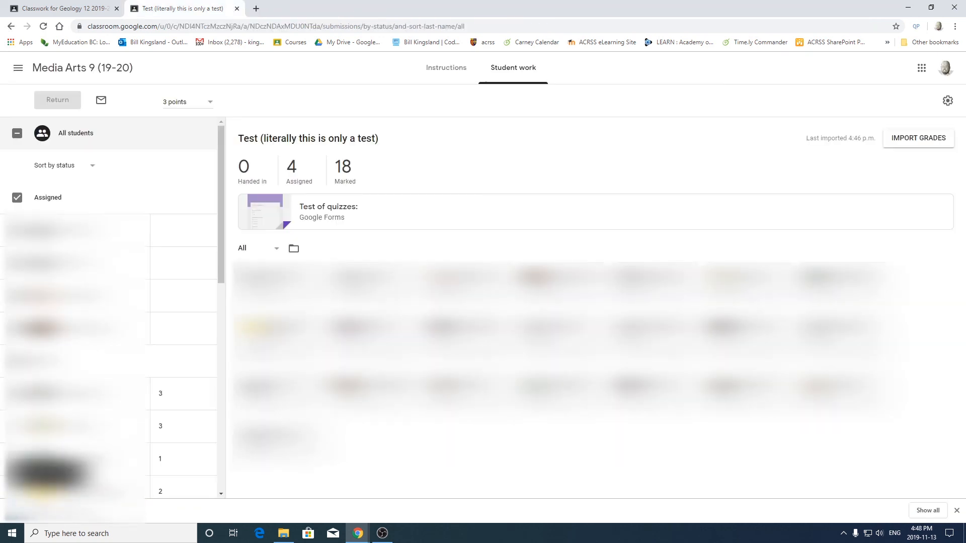
pyautogui.click(61, 510)
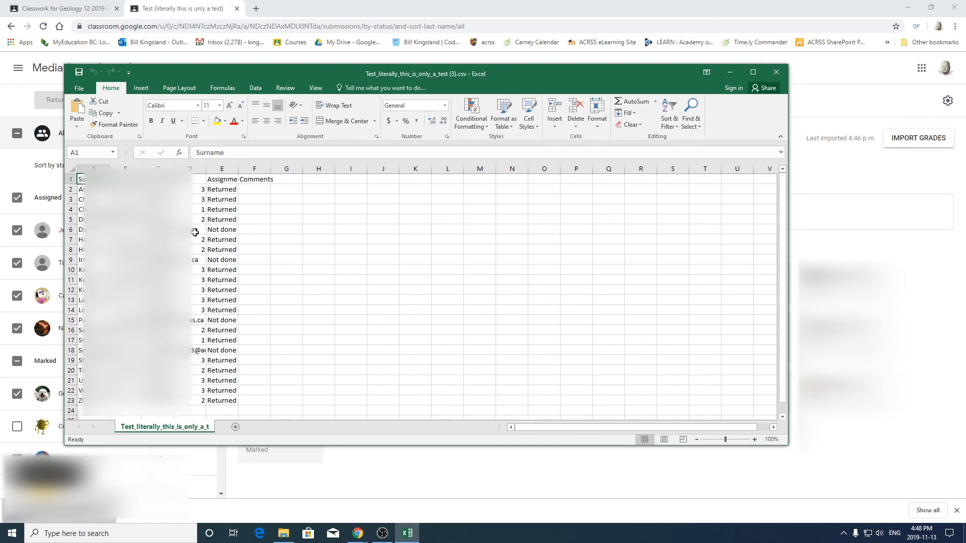
# Step: Fit the Assignment State column, widen column C, examine the marks in D2:D23, and close the file
pyautogui.doubleClick(239, 170)
pyautogui.moveTo(174, 169); pyautogui.dragTo(246, 168)
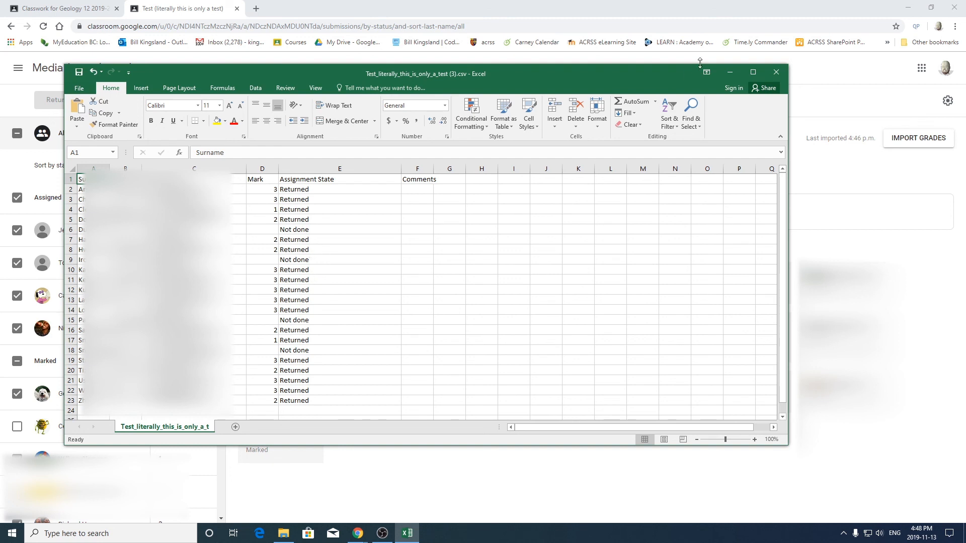
pyautogui.click(776, 71)
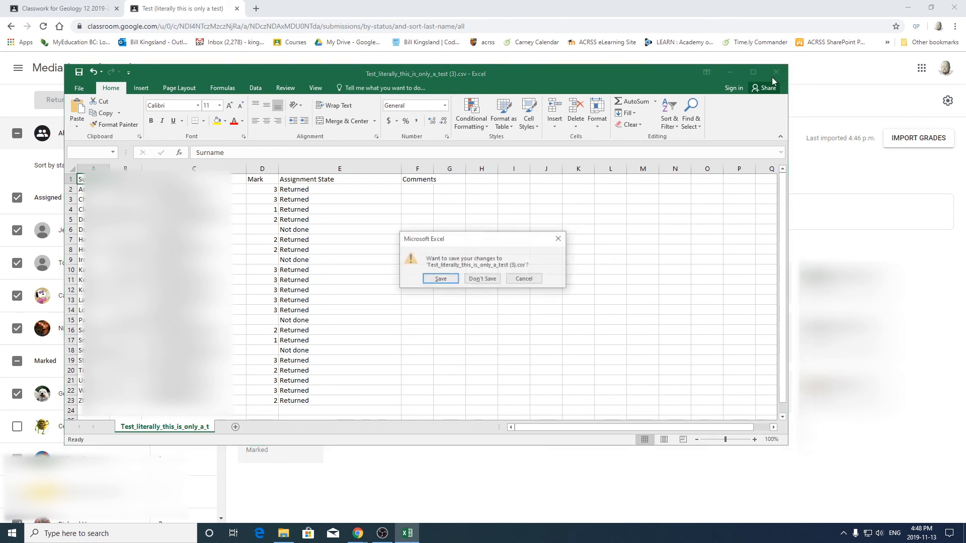
pyautogui.click(487, 279)
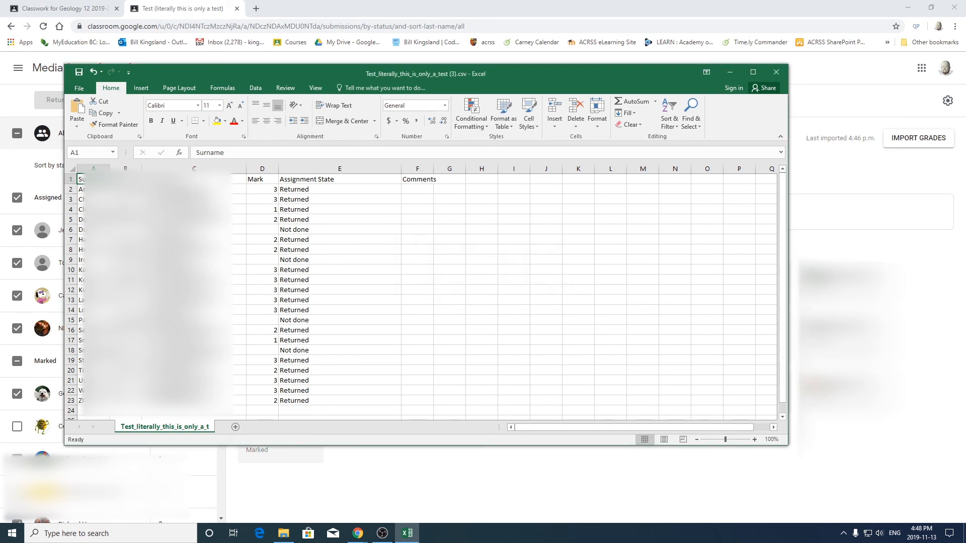
pyautogui.moveTo(264, 194); pyautogui.dragTo(259, 402)
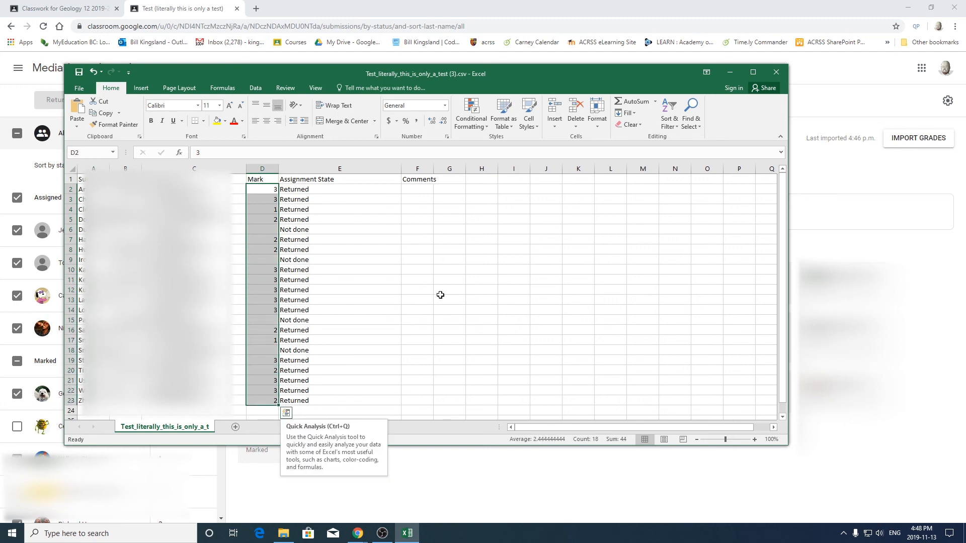
pyautogui.click(776, 72)
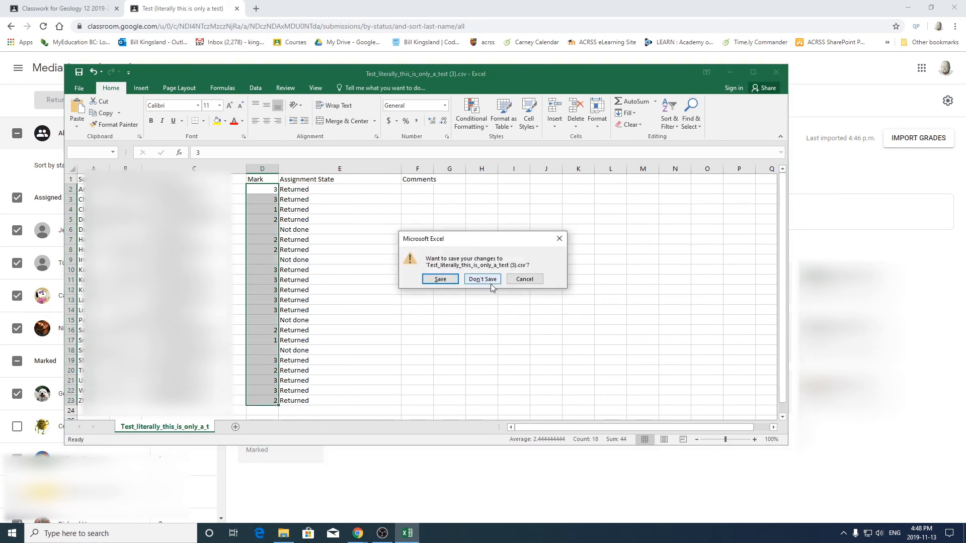
pyautogui.click(441, 279)
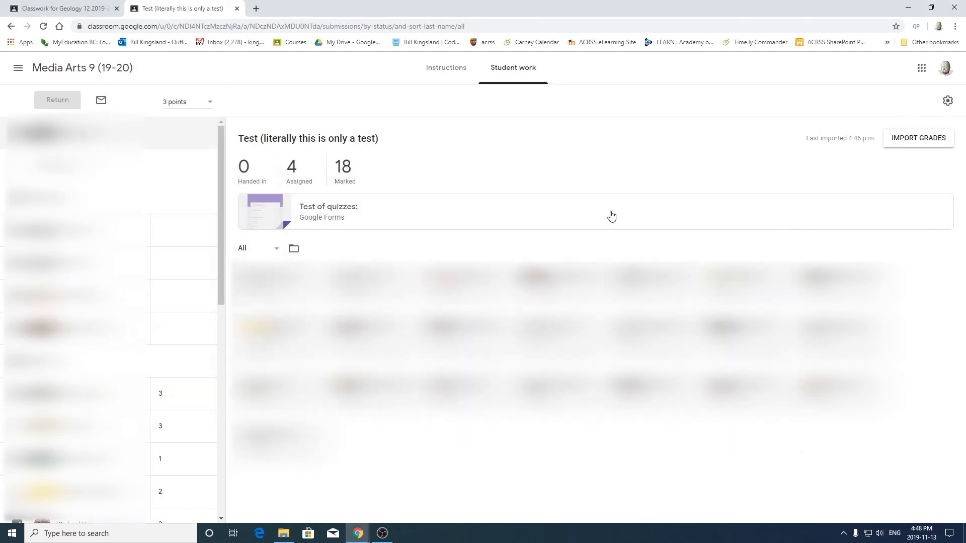
# Step: Open the instructions of the Media Arts 9 test assignment
pyautogui.click(443, 67)
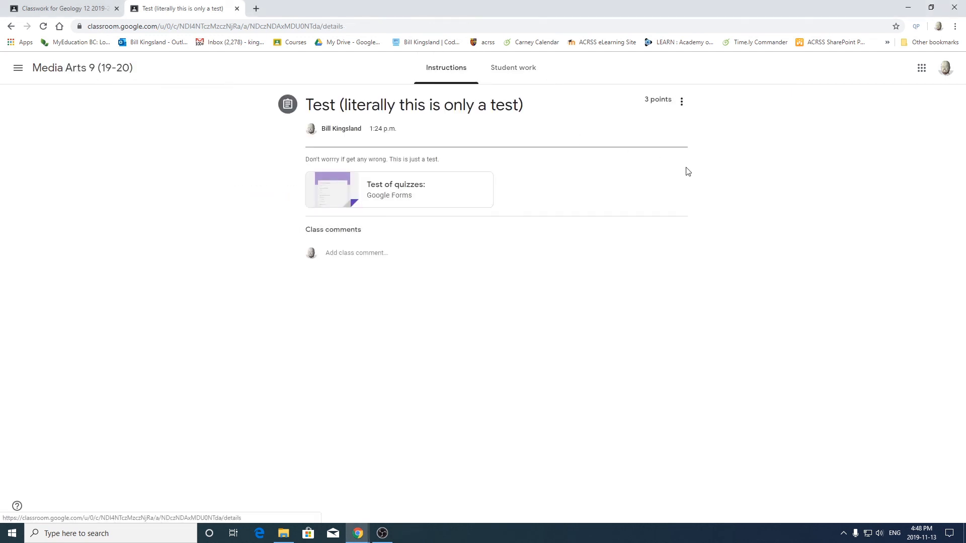